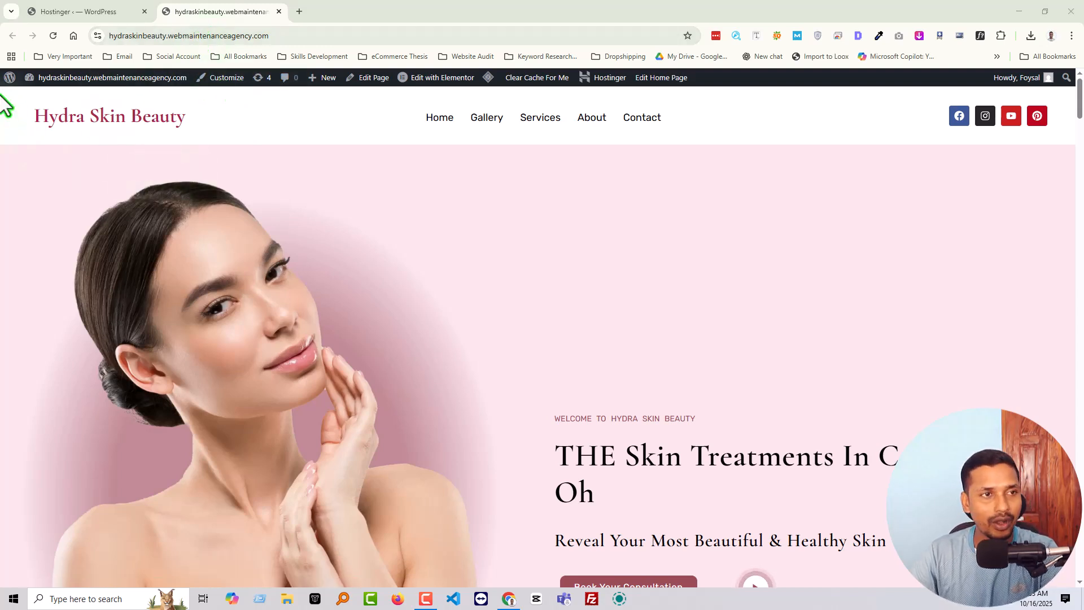
Step: Capture a screenshot of the WordPress admin bar across the home page and copy it
{"action": "key", "text": "Print"}
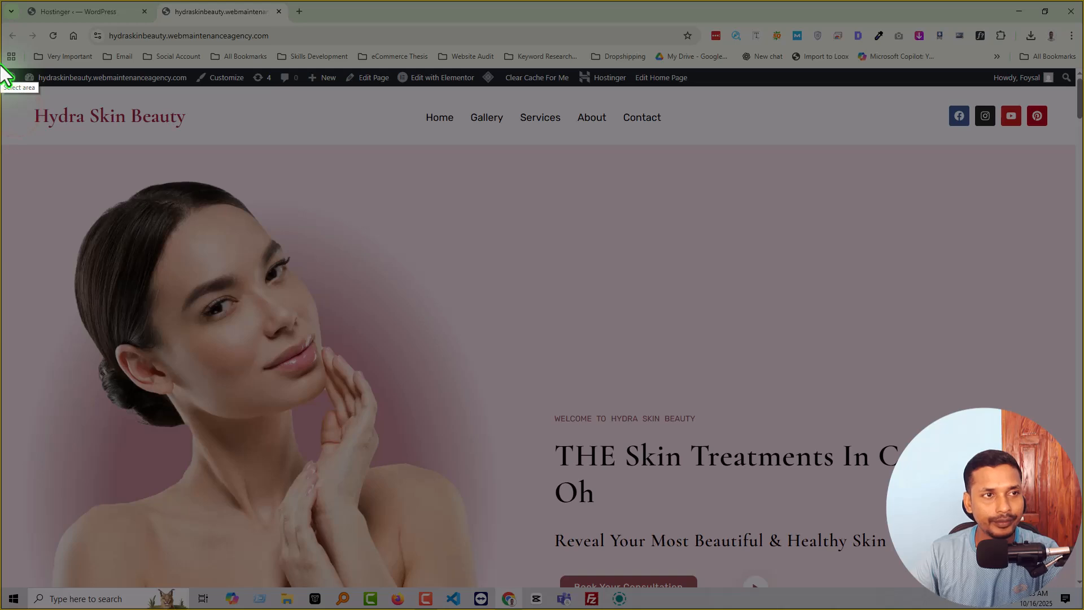
{"action": "mouse_move", "coordinate": [3, 69]}
{"action": "left_mouse_down"}
{"action": "mouse_move", "coordinate": [34, 84]}
{"action": "mouse_move", "coordinate": [1073, 85]}
{"action": "left_mouse_up"}
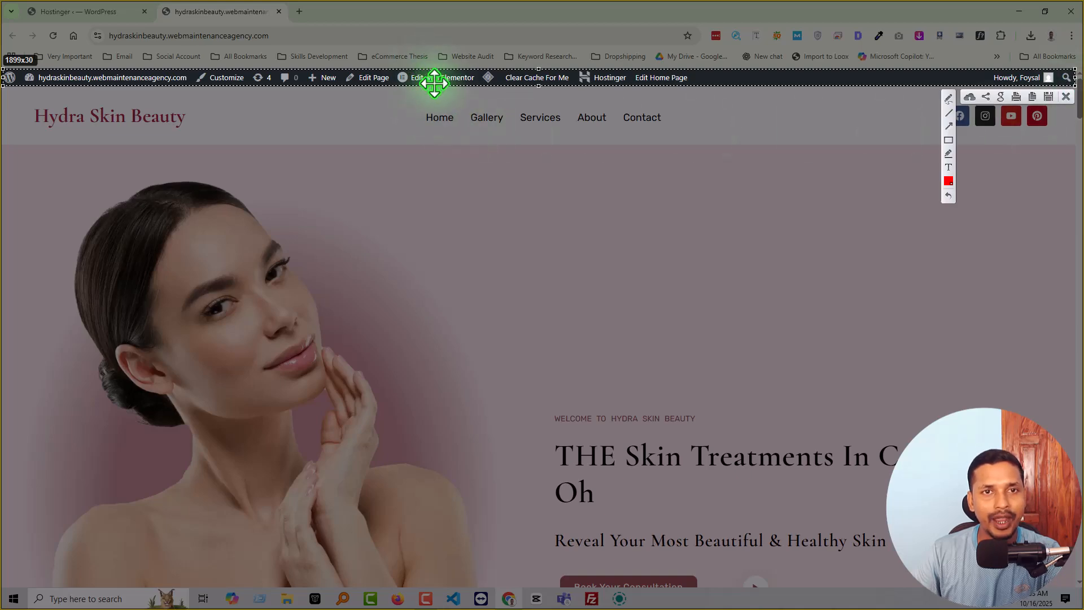
{"action": "key", "text": "ctrl+c"}
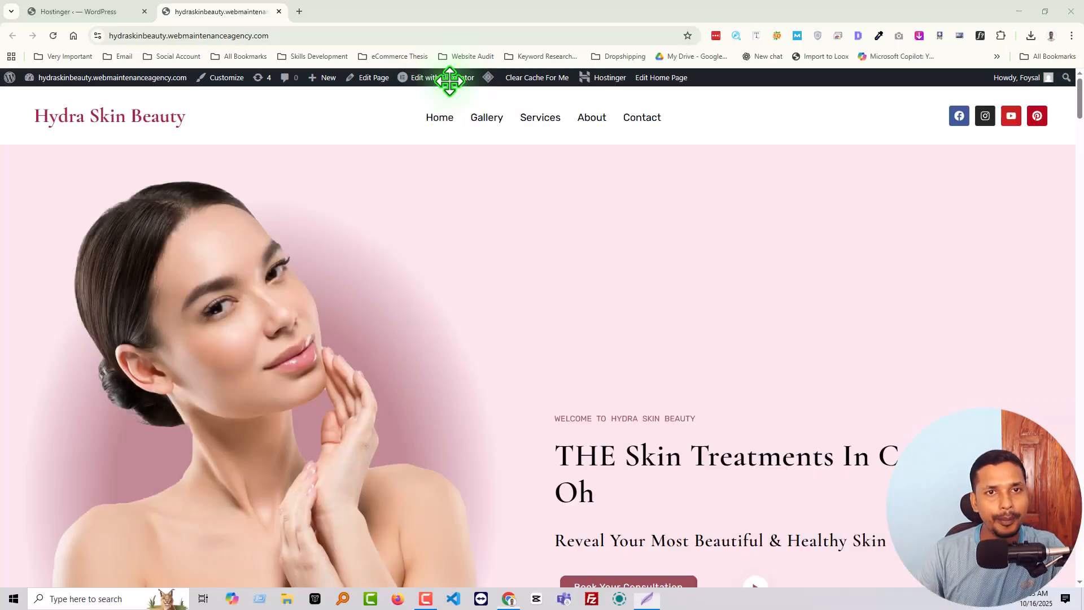
Step: View hydraskinbeauty.webmaintenanceagency.com as a logged-out visitor in Firefox, then close Firefox and return to Chrome
{"action": "left_click", "coordinate": [186, 35]}
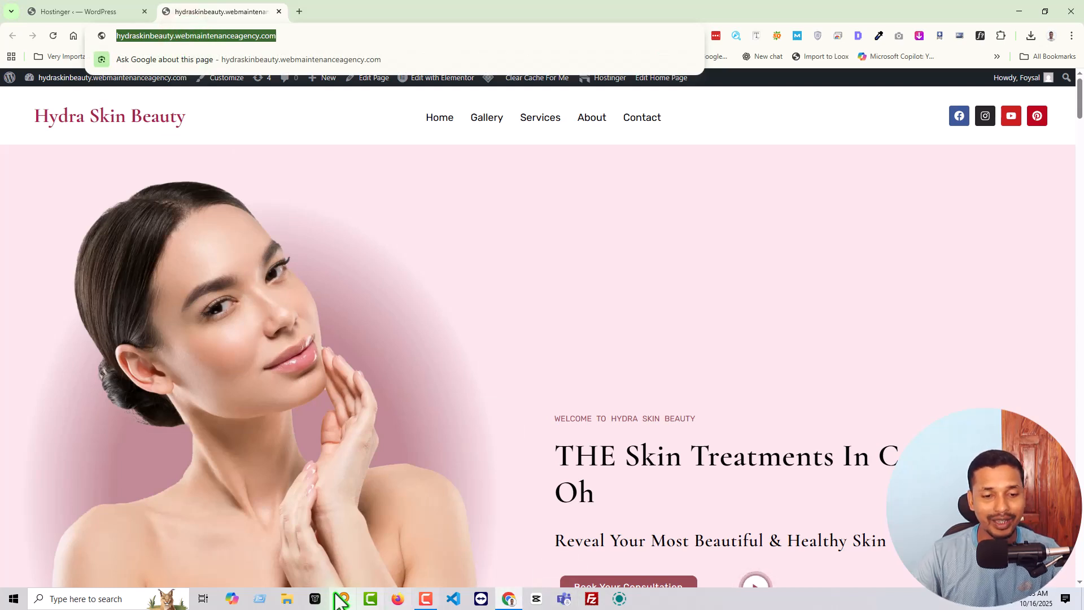
{"action": "left_click", "coordinate": [398, 598]}
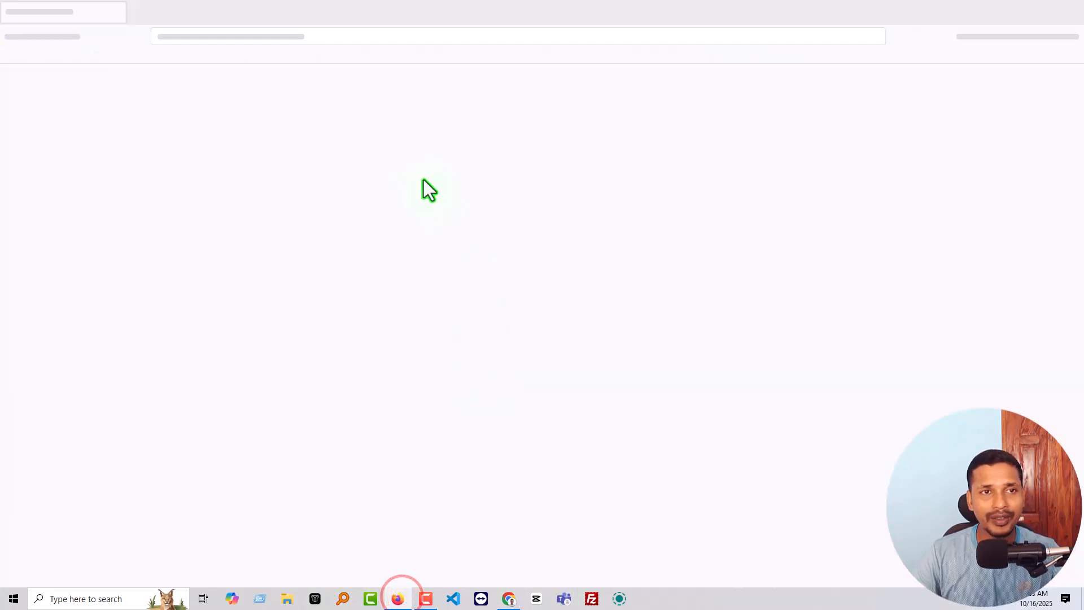
{"action": "left_click", "coordinate": [334, 37]}
{"action": "key", "text": "ctrl+v"}
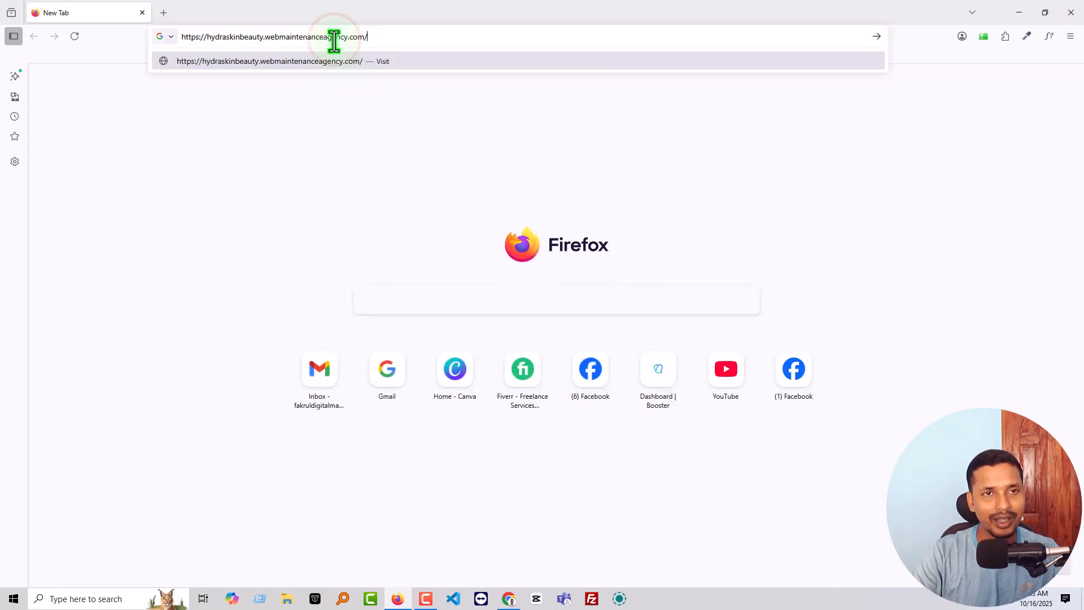
{"action": "key", "text": "Return"}
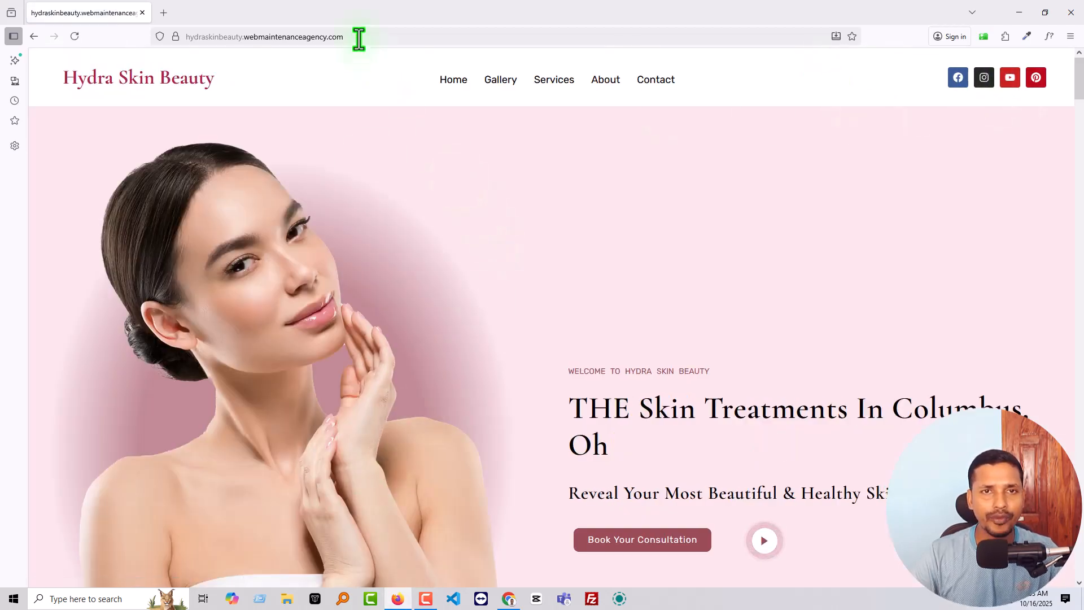
{"action": "left_click", "coordinate": [1072, 17]}
{"action": "left_click", "coordinate": [265, 298]}
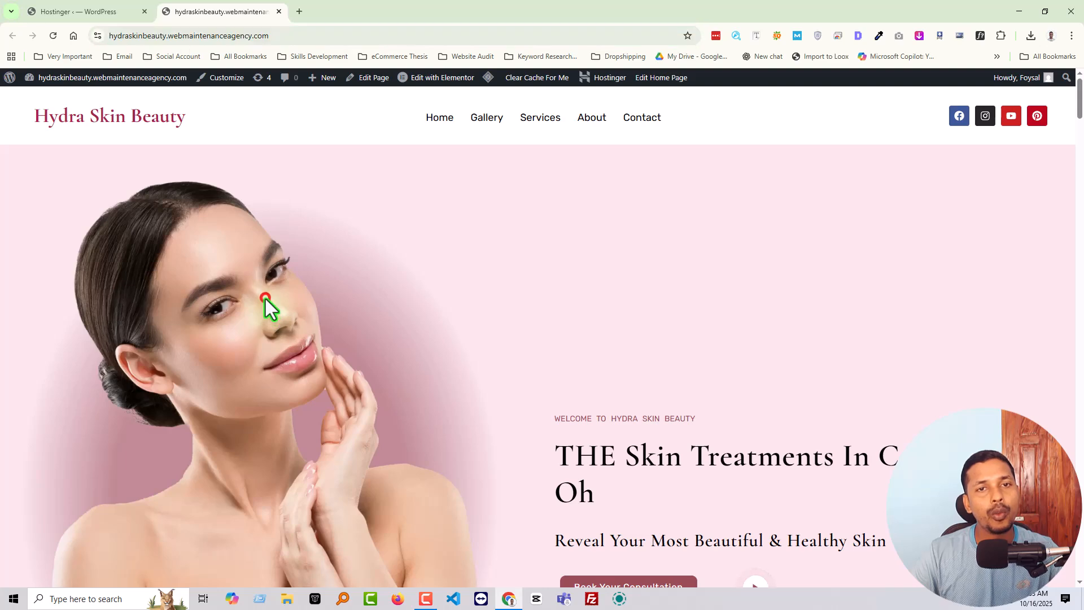
Step: Open the WordPress dashboard by shortening the Hostinger admin page's address so it ends in /wp-admin/
{"action": "left_click", "coordinate": [71, 7]}
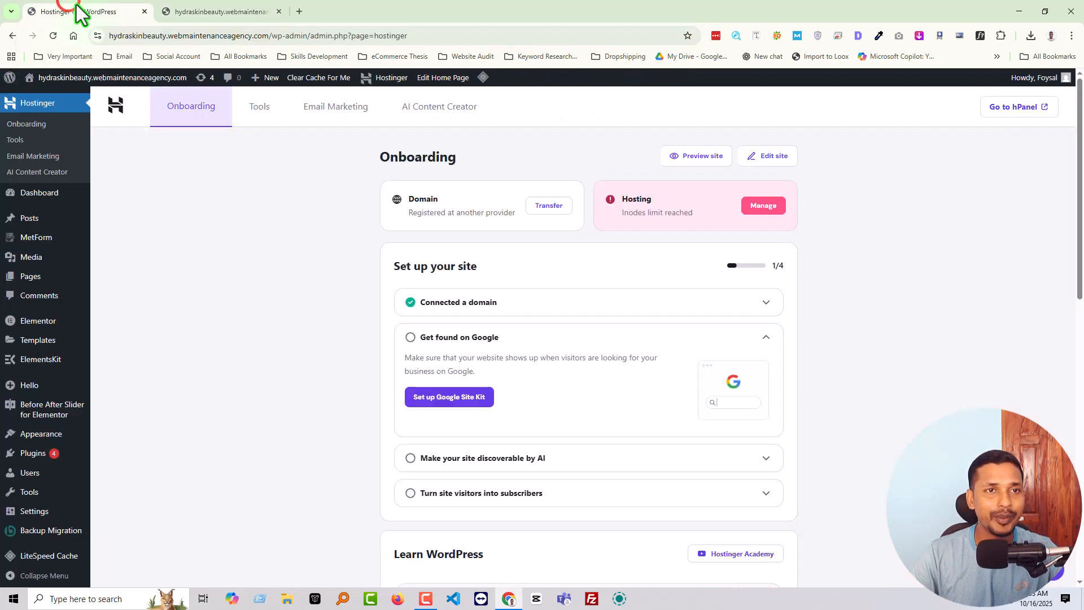
{"action": "left_click_drag", "start_coordinate": [309, 36], "coordinate": [511, 63]}
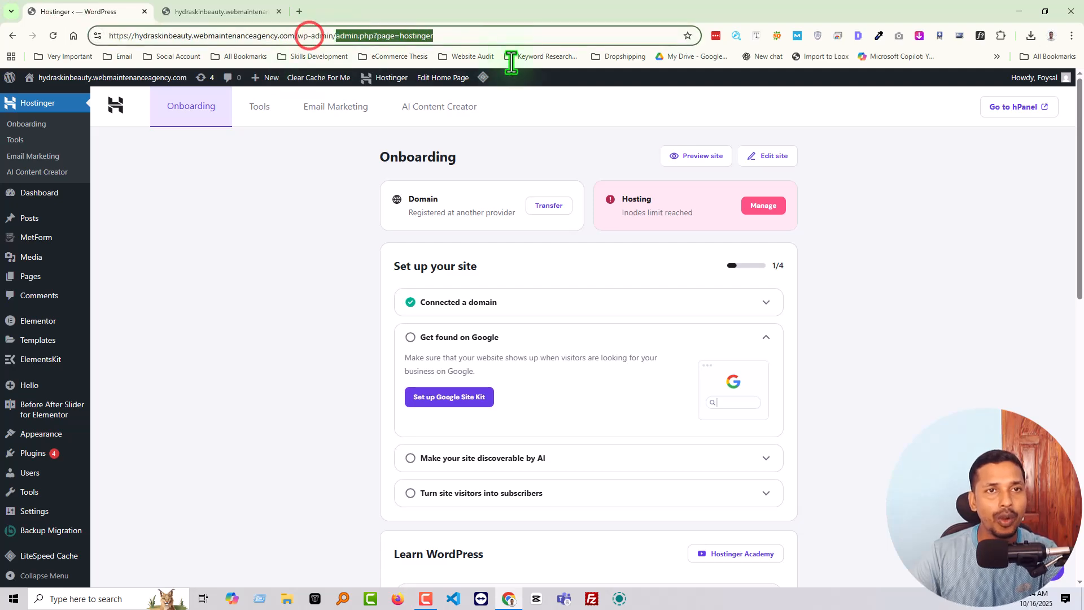
{"action": "key", "text": "BackSpace"}
{"action": "key", "text": "Return"}
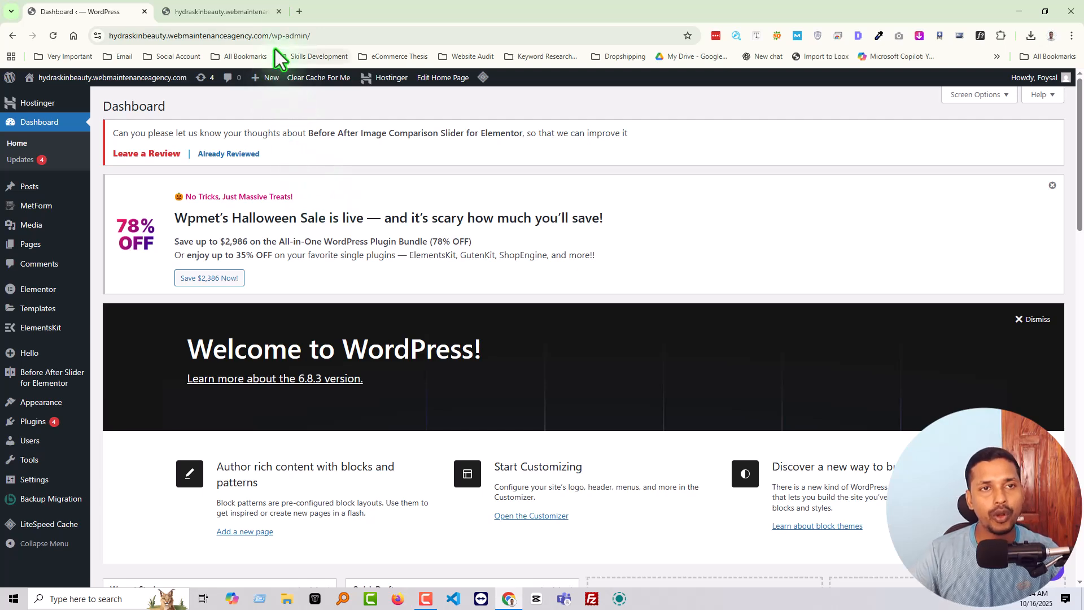
Step: Open the site's /wp-admin/ address in Firefox to view the WordPress login form, then close Firefox
{"action": "left_click", "coordinate": [285, 34]}
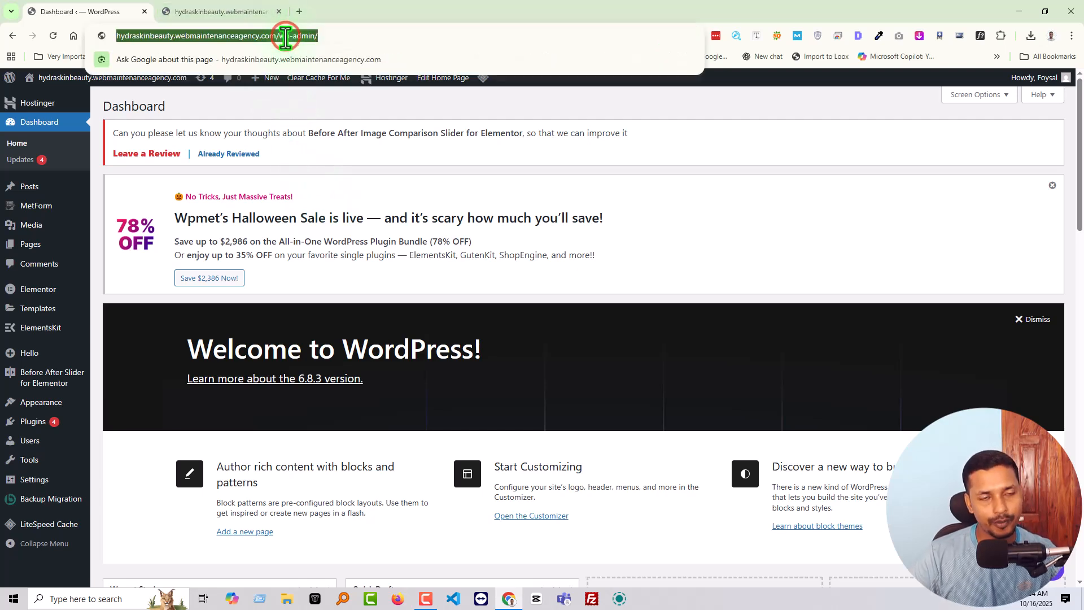
{"action": "left_click", "coordinate": [397, 598]}
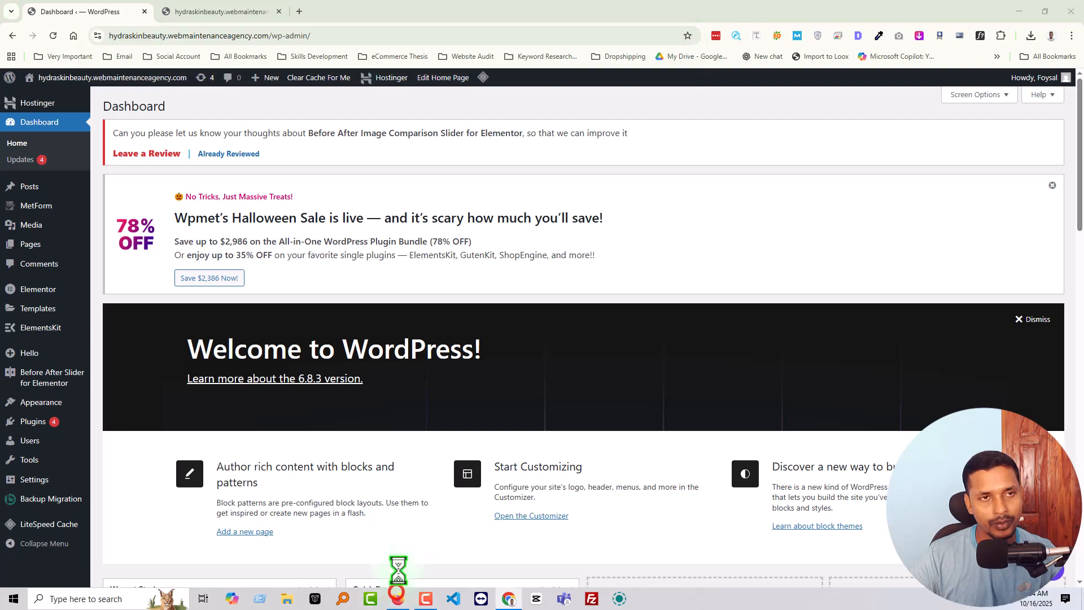
{"action": "left_click", "coordinate": [282, 37]}
{"action": "key", "text": "ctrl+v"}
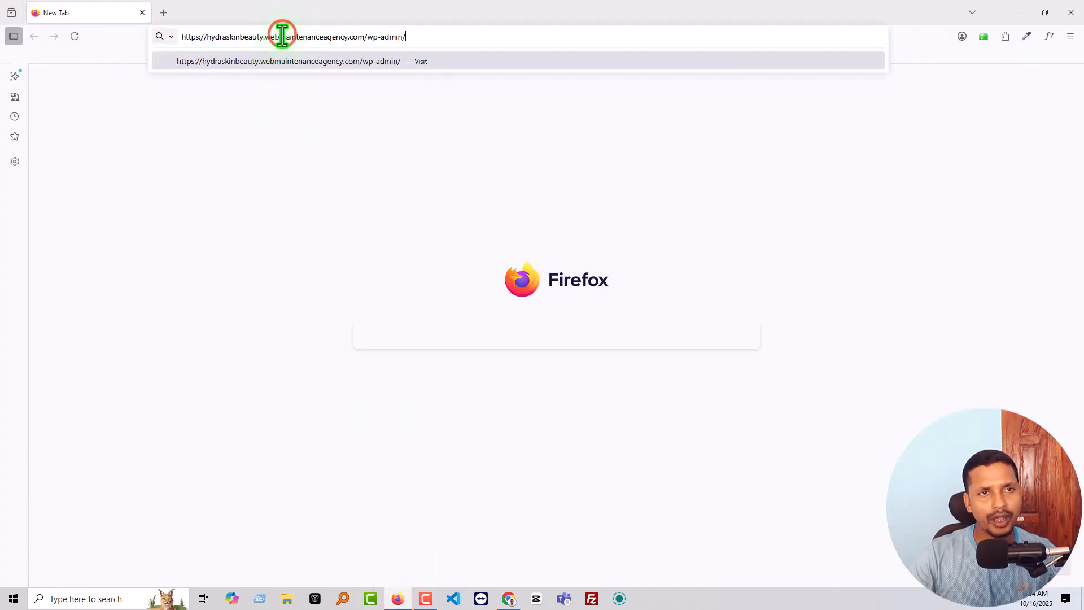
{"action": "key", "text": "Return"}
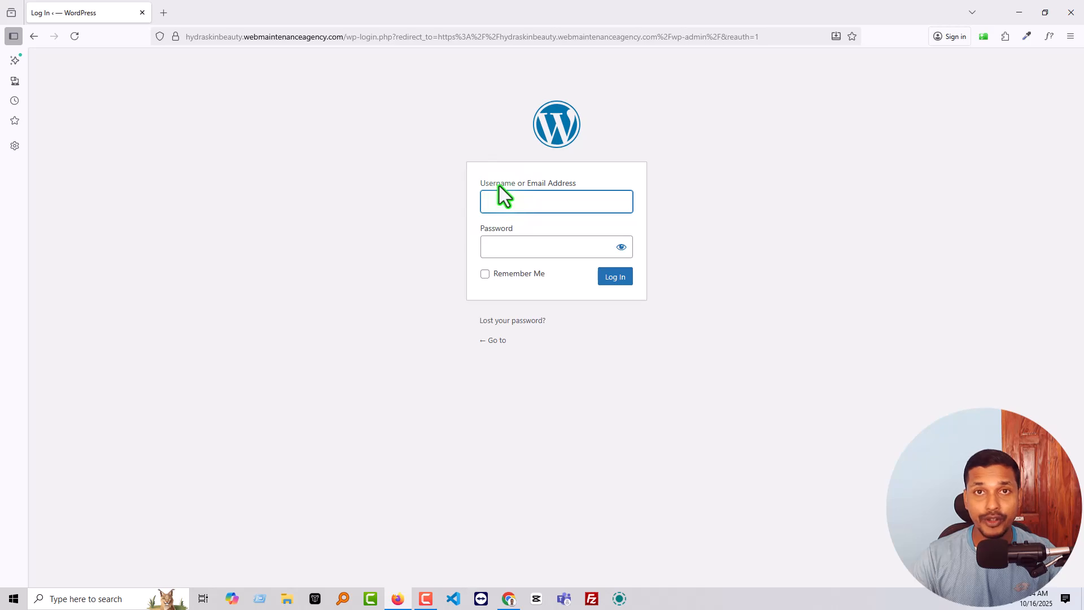
{"action": "left_click", "coordinate": [497, 247]}
{"action": "left_click", "coordinate": [743, 263]}
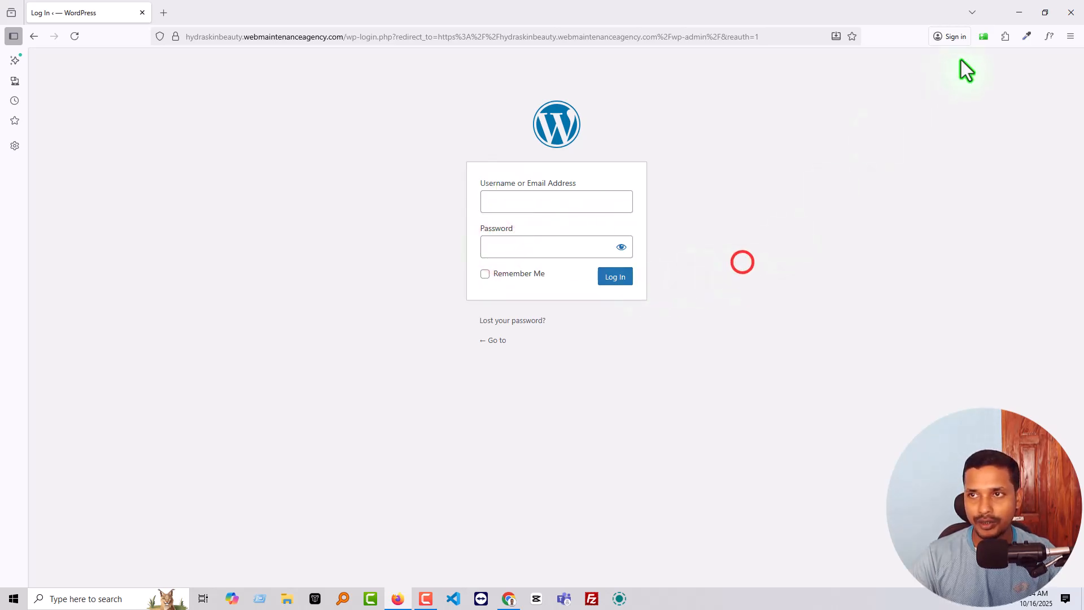
{"action": "left_click", "coordinate": [1071, 13]}
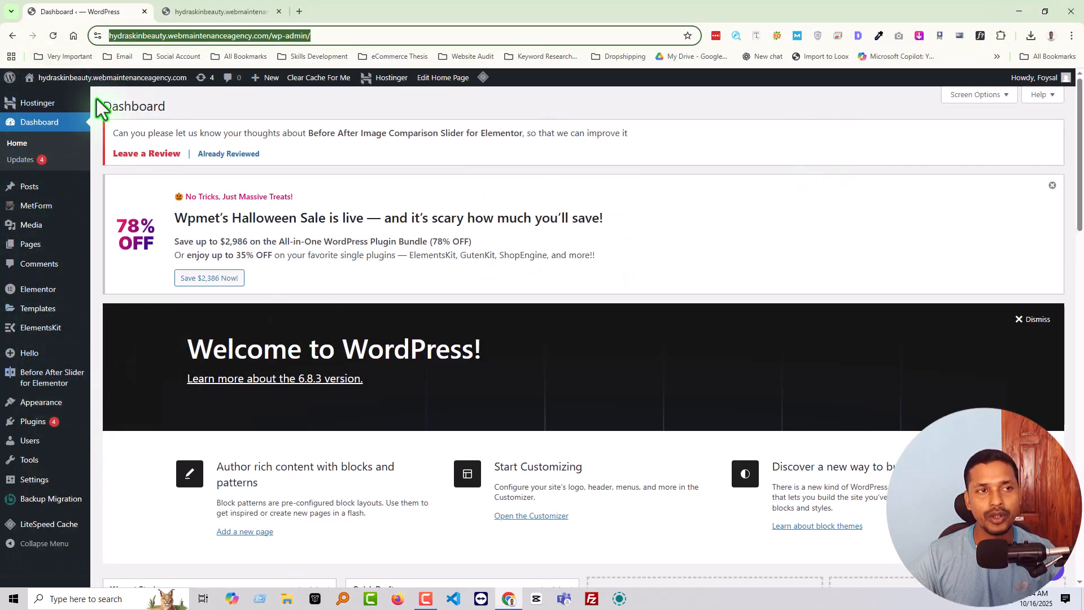
Step: Visit the live site from the dashboard in a separate tab, keeping just one home page tab open
{"action": "mouse_move", "coordinate": [93, 80]}
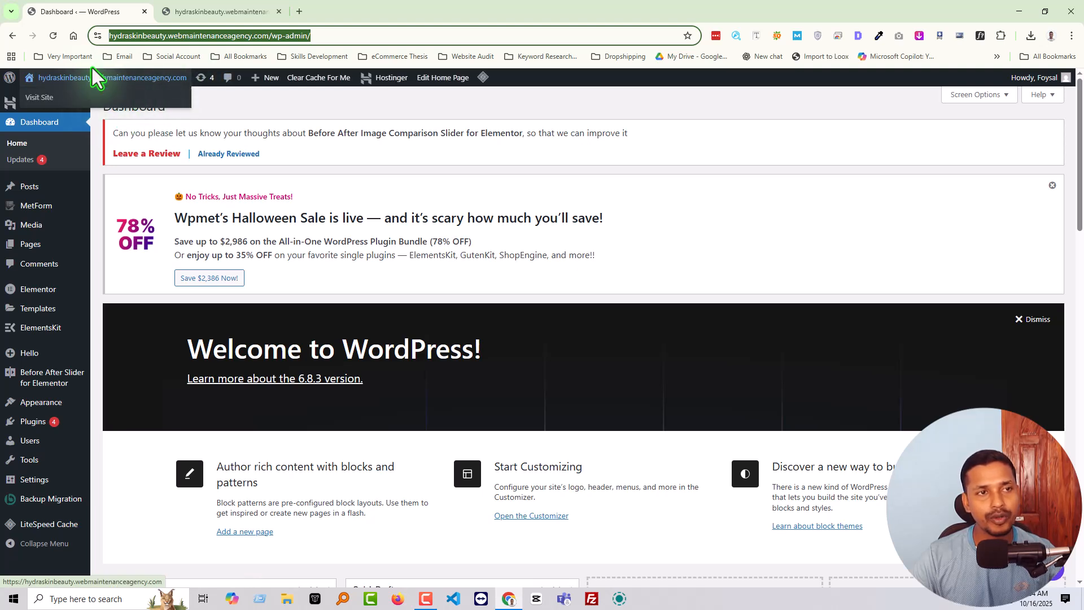
{"action": "middle_click", "coordinate": [39, 99]}
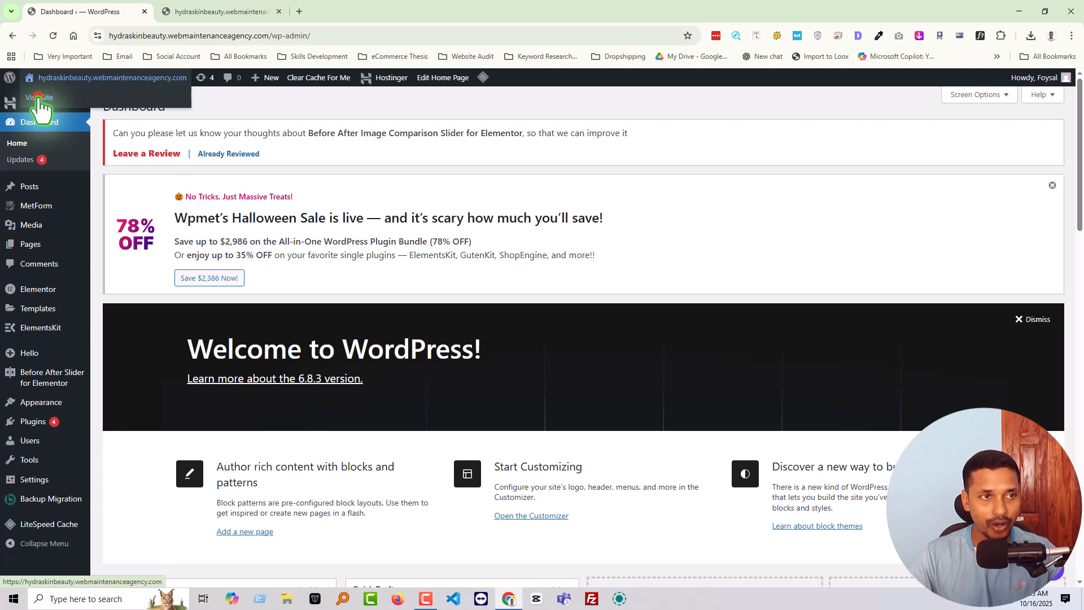
{"action": "left_click", "coordinate": [257, 19]}
{"action": "left_click", "coordinate": [413, 11]}
{"action": "mouse_move", "coordinate": [428, 79]}
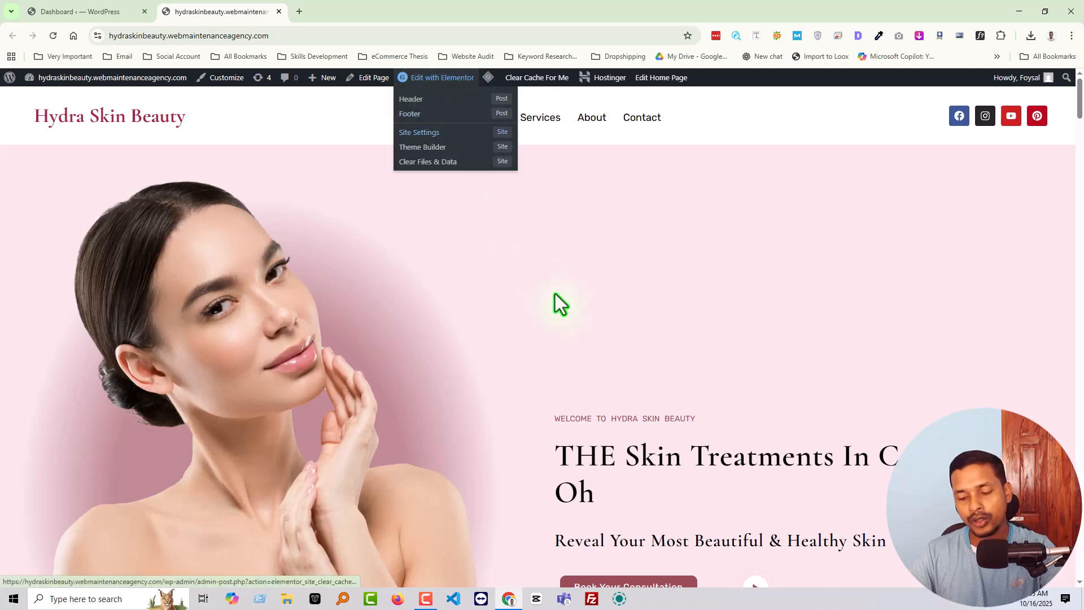
Step: Mark out the site header, from logo to social icons, with the screenshot selection and dismiss the capture
{"action": "key", "text": "Print"}
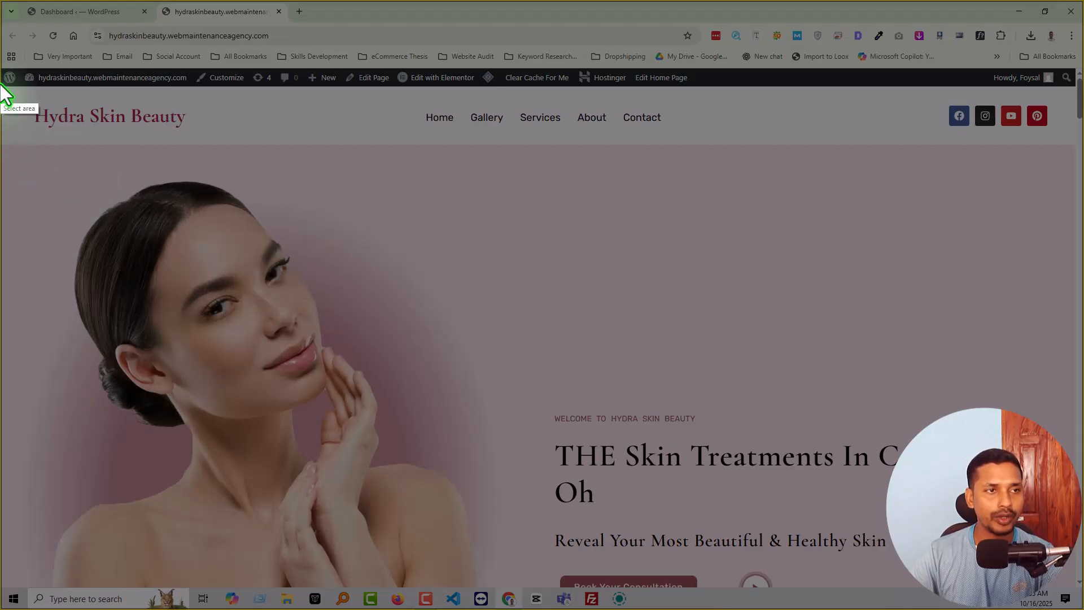
{"action": "left_click_drag", "start_coordinate": [1, 82], "coordinate": [1082, 140]}
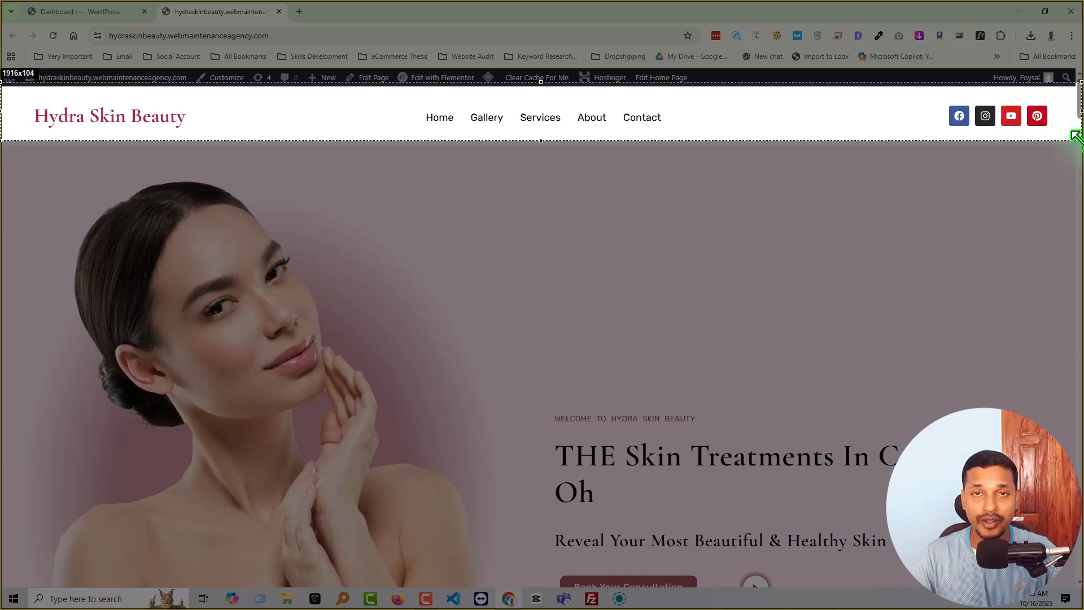
{"action": "left_click_drag", "start_coordinate": [1081, 140], "coordinate": [1081, 140]}
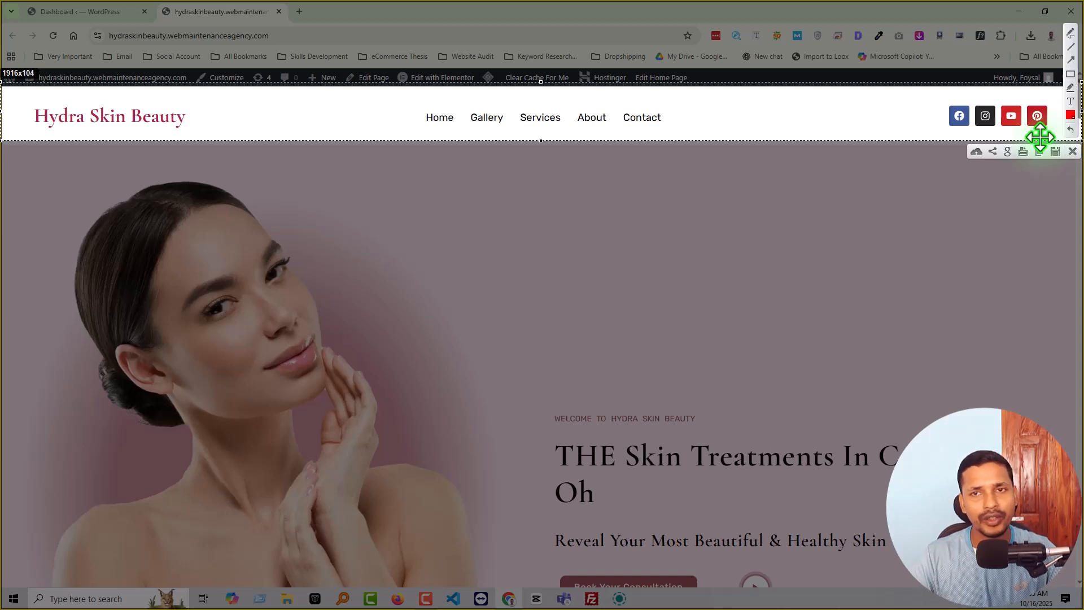
{"action": "key", "text": "Escape"}
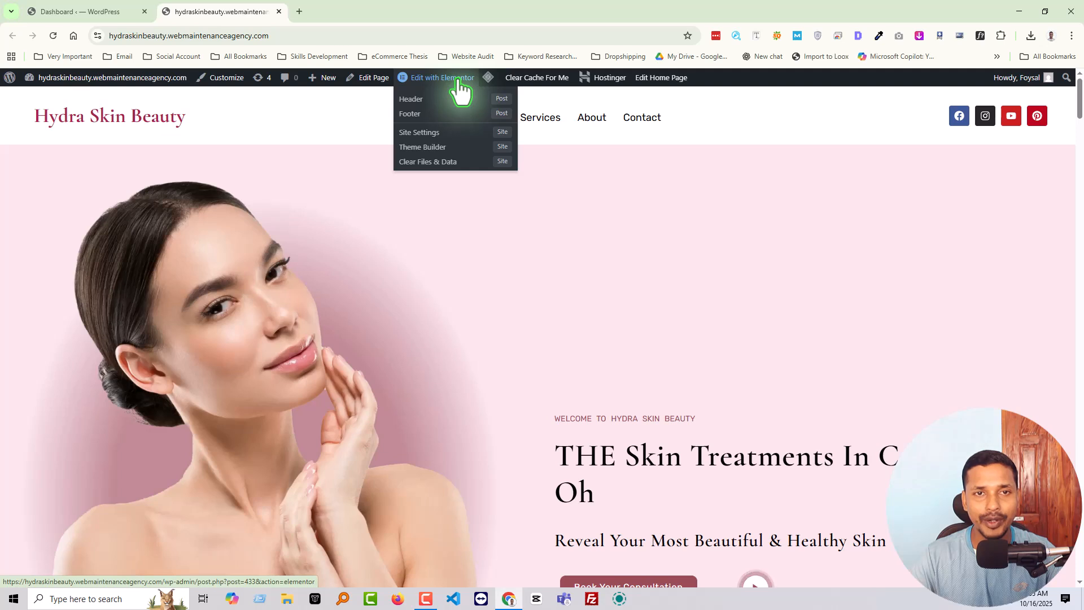
Step: Open the Header template in Elementor and examine the settings of the Hydra Skin Beauty heading and the Social Icons widget
{"action": "left_click", "coordinate": [503, 98]}
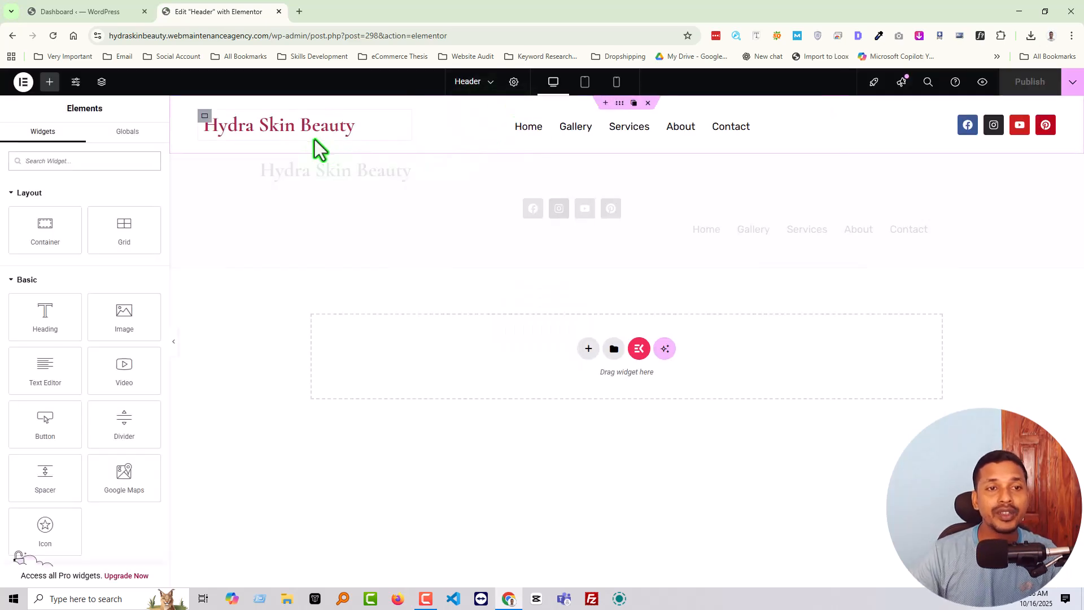
{"action": "left_click", "coordinate": [285, 125]}
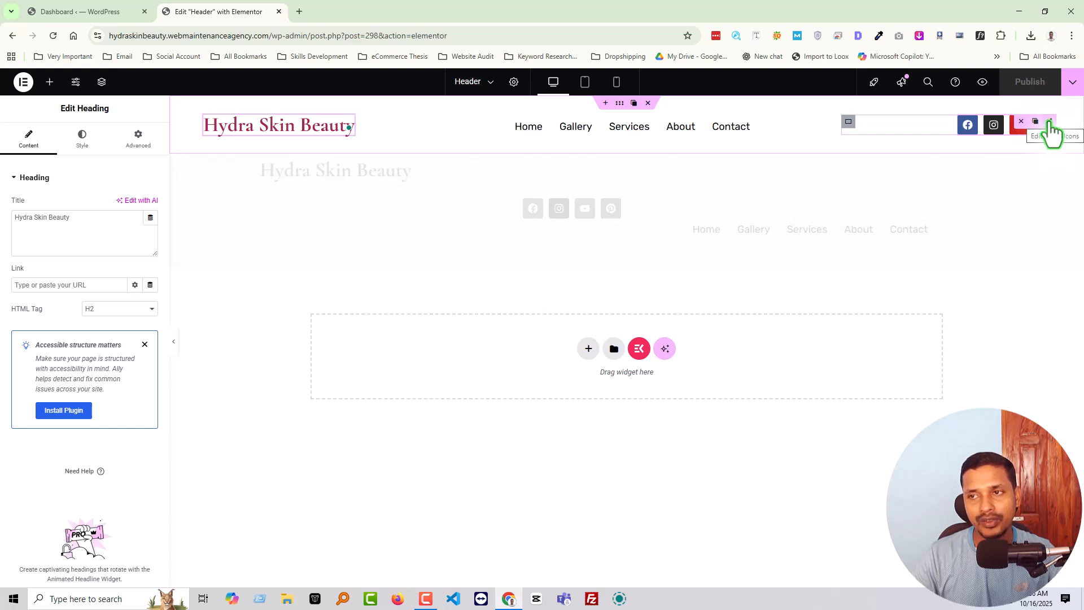
{"action": "left_click", "coordinate": [1048, 122]}
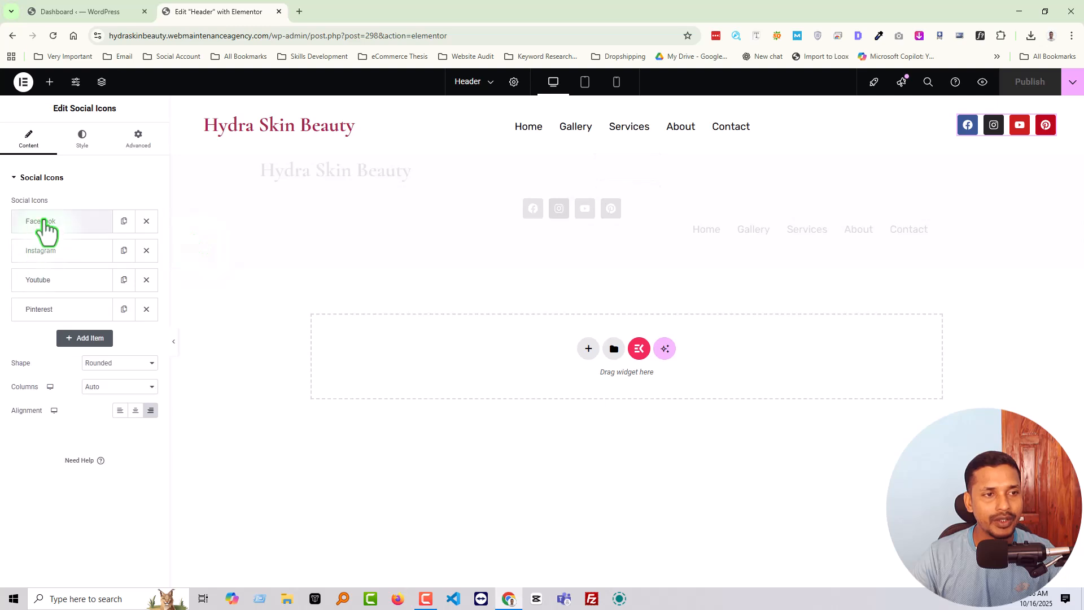
{"action": "left_click", "coordinate": [44, 219]}
{"action": "left_click", "coordinate": [74, 221]}
{"action": "left_click", "coordinate": [82, 139]}
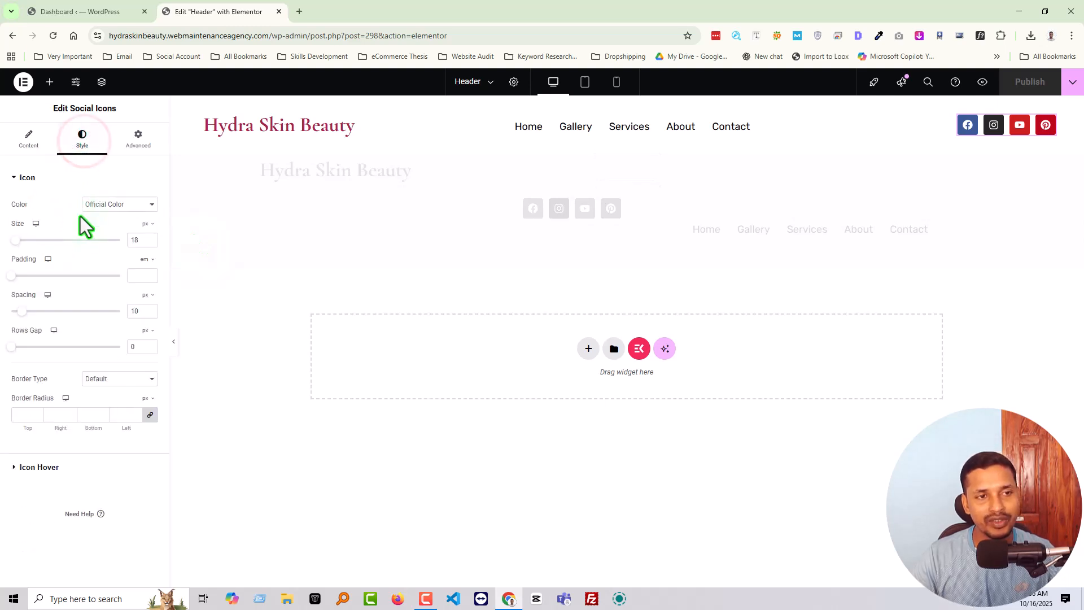
{"action": "left_click", "coordinate": [126, 146]}
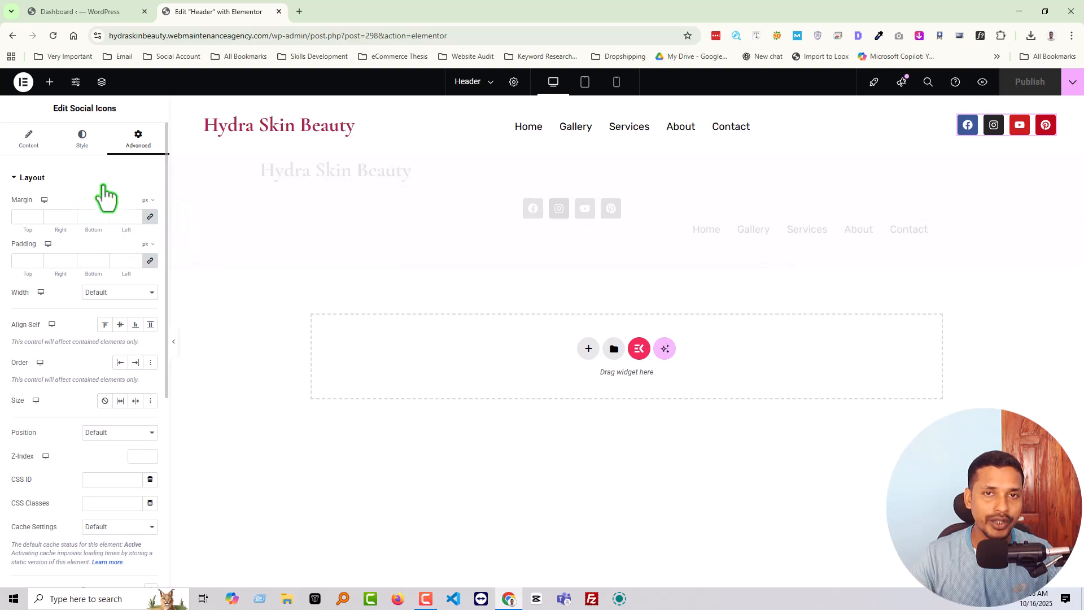
Step: Return to the live home page and review its sections from the header down to the footer
{"action": "left_click", "coordinate": [13, 35]}
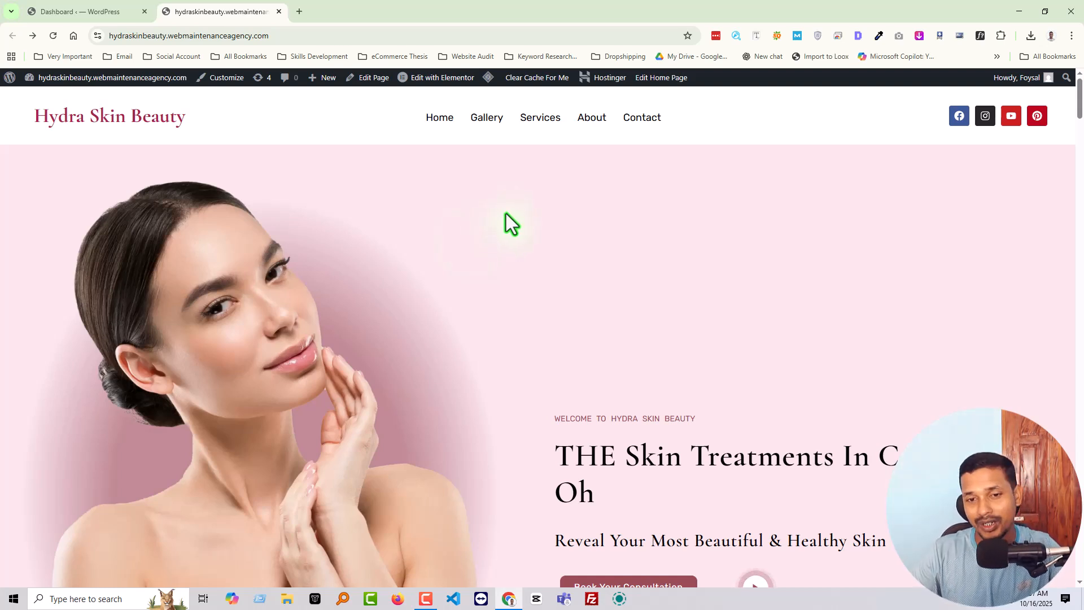
{"action": "scroll", "coordinate": [508, 217], "scroll_direction": "down", "scroll_amount": 2}
{"action": "scroll", "coordinate": [530, 220], "scroll_direction": "up", "scroll_amount": 2}
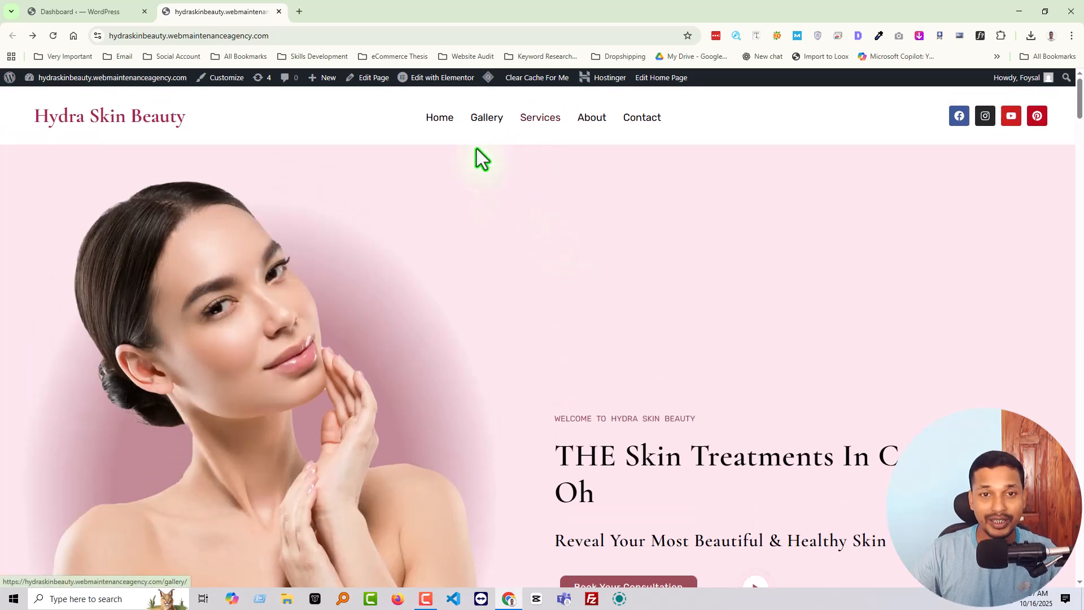
{"action": "scroll", "coordinate": [496, 155], "scroll_direction": "down", "scroll_amount": 15}
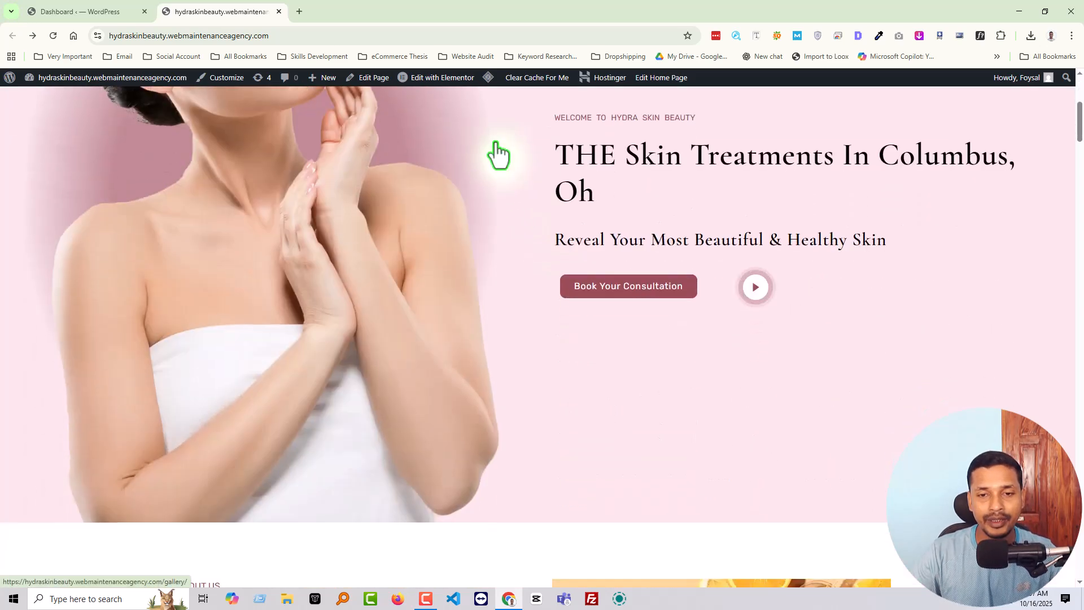
{"action": "scroll", "coordinate": [534, 199], "scroll_direction": "down", "scroll_amount": 15}
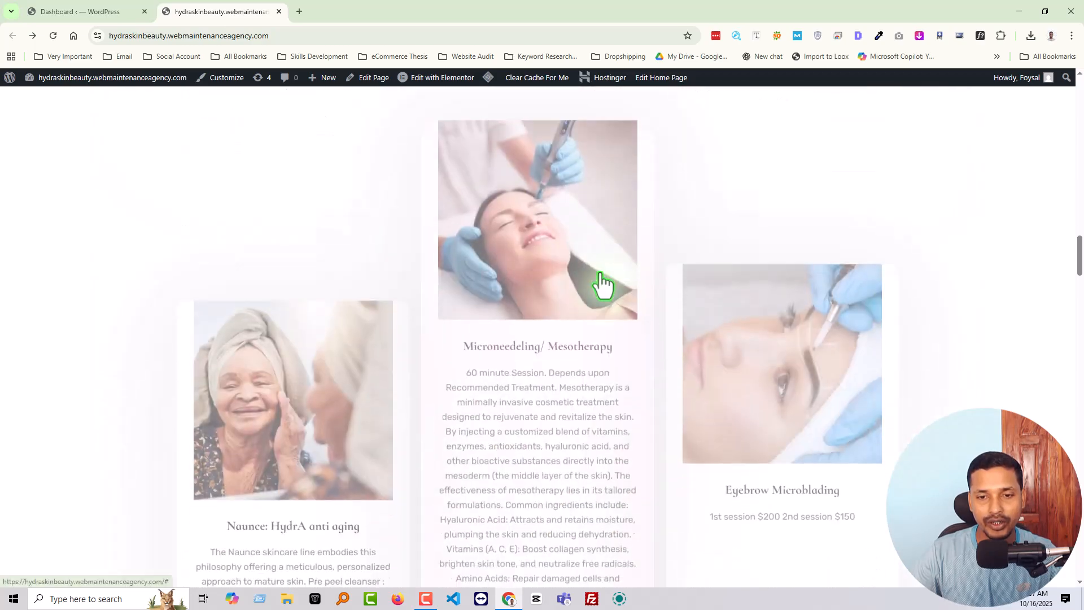
{"action": "scroll", "coordinate": [624, 296], "scroll_direction": "down", "scroll_amount": 15}
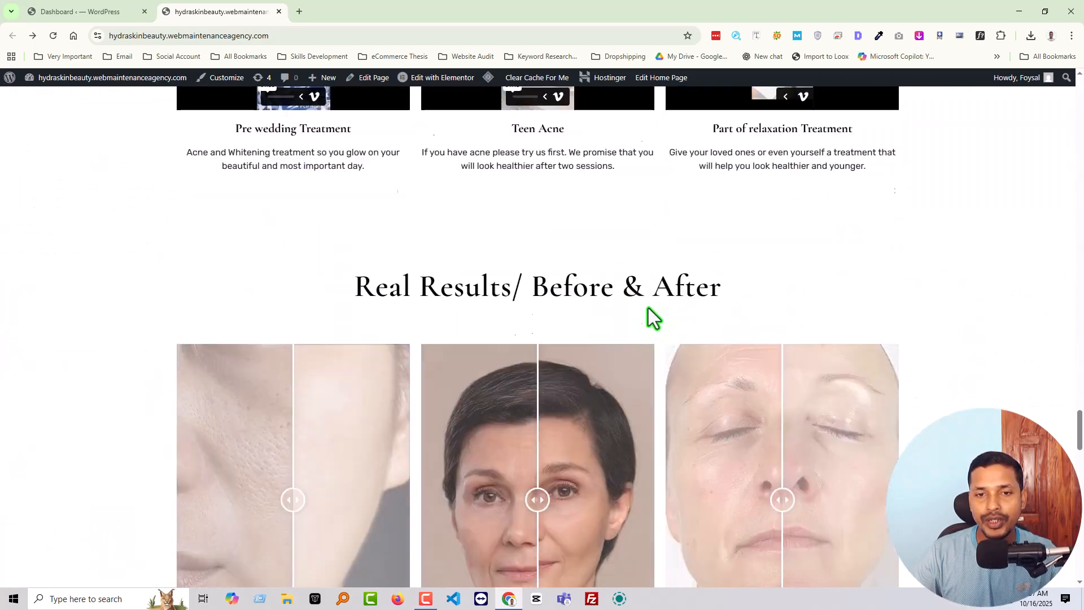
{"action": "scroll", "coordinate": [677, 316], "scroll_direction": "down", "scroll_amount": 10}
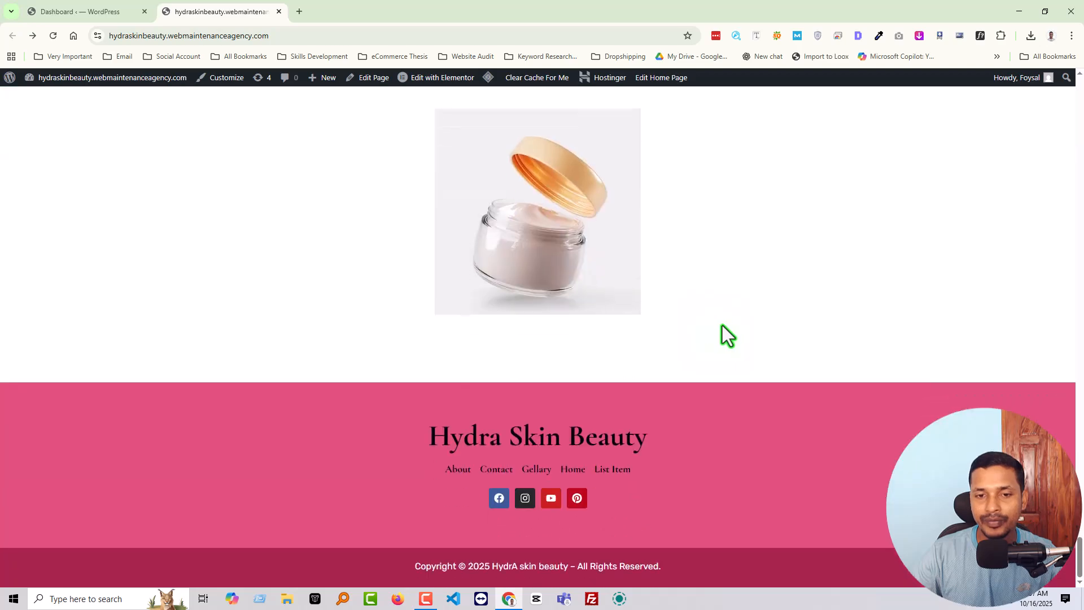
Step: Open the home page in Elementor and look over its hero and About Us sections
{"action": "scroll", "coordinate": [631, 130], "scroll_direction": "up", "scroll_amount": 20}
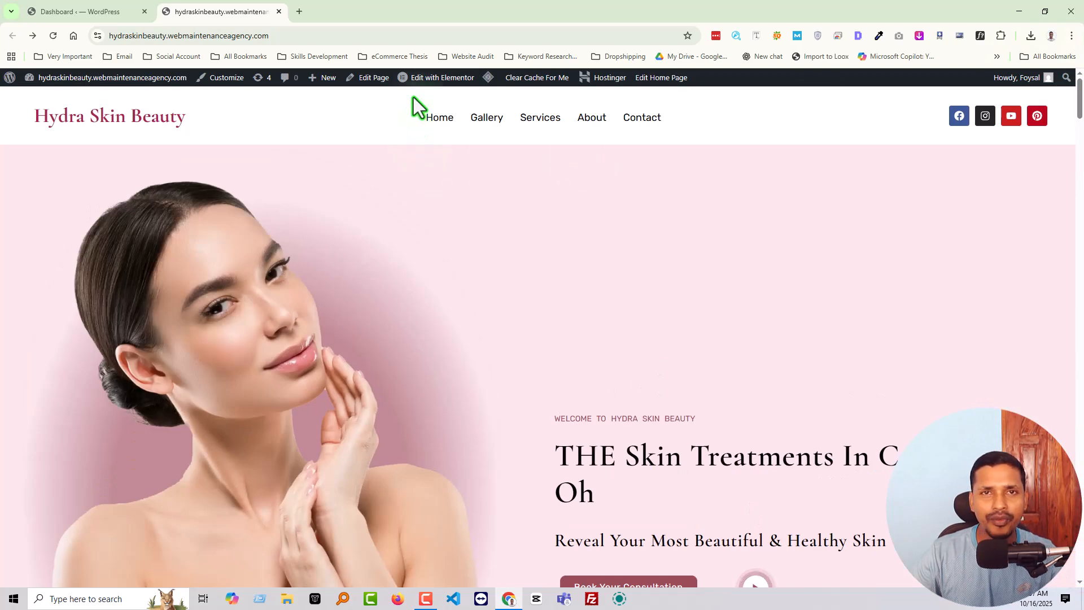
{"action": "mouse_move", "coordinate": [439, 80]}
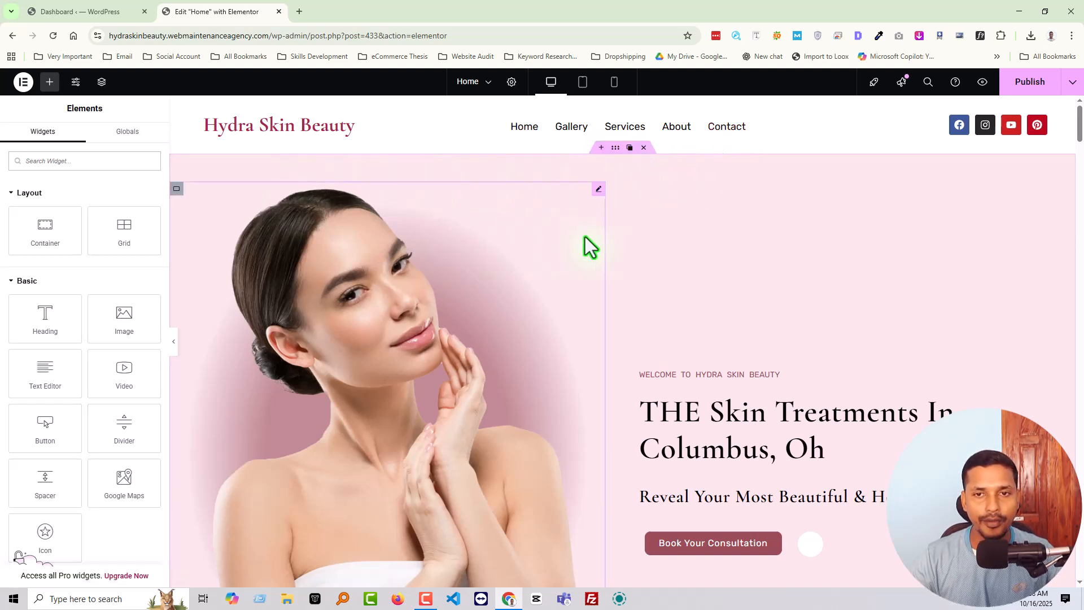
{"action": "scroll", "coordinate": [669, 419], "scroll_direction": "down", "scroll_amount": 2}
{"action": "scroll", "coordinate": [669, 419], "scroll_direction": "down", "scroll_amount": 7}
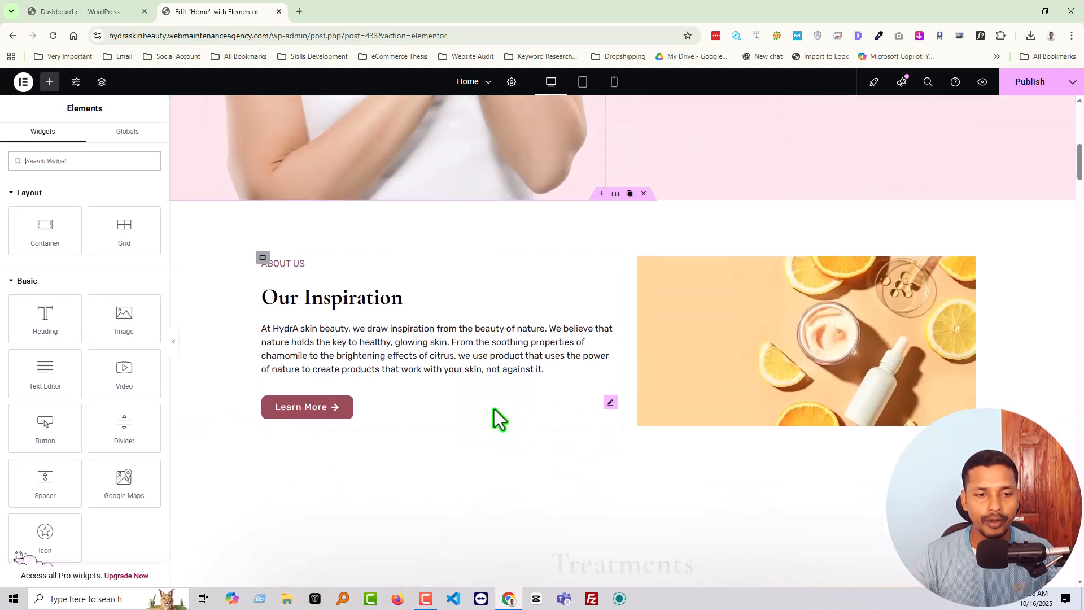
{"action": "scroll", "coordinate": [438, 361], "scroll_direction": "up", "scroll_amount": 5}
{"action": "scroll", "coordinate": [438, 355], "scroll_direction": "up", "scroll_amount": 4}
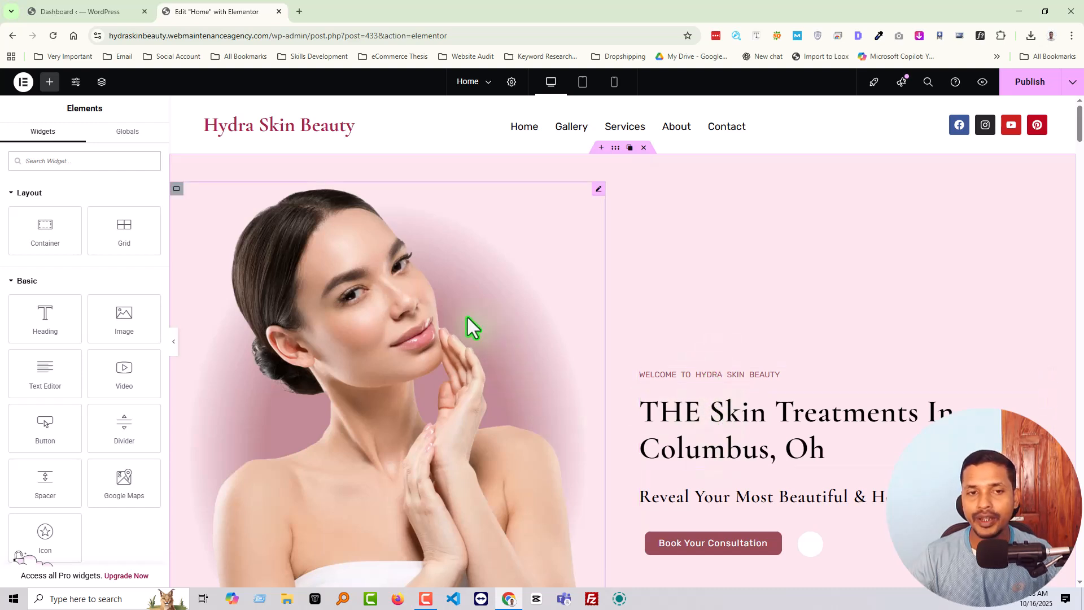
{"action": "scroll", "coordinate": [476, 313], "scroll_direction": "down", "scroll_amount": 1}
{"action": "scroll", "coordinate": [473, 312], "scroll_direction": "up", "scroll_amount": 1}
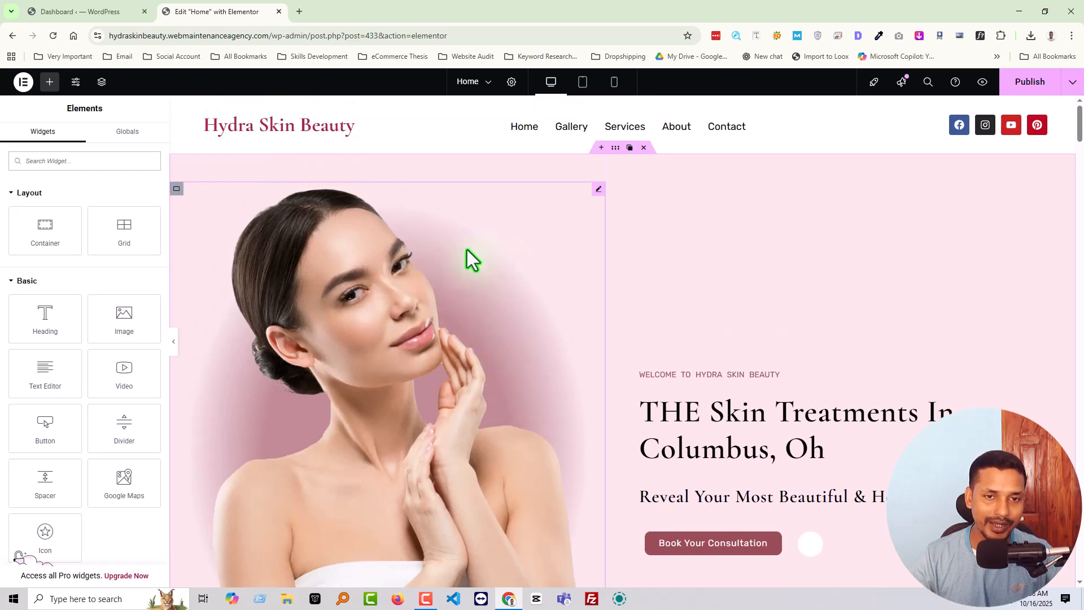
Step: Try to replace the hero section's portrait image by uploading Mobile-Banner.jpg from the Desktop folder
{"action": "left_click", "coordinate": [430, 262]}
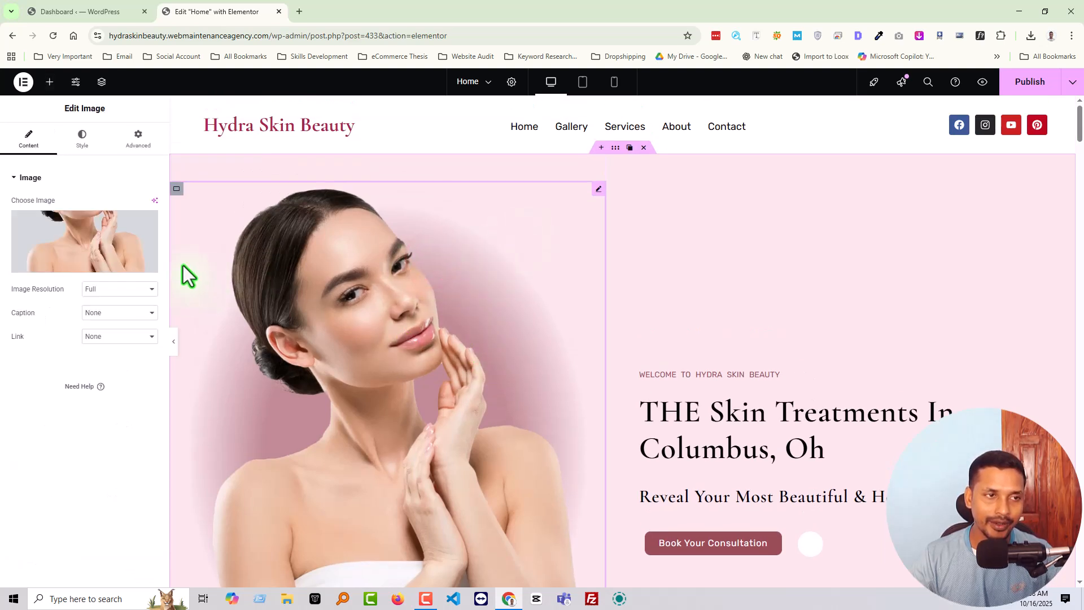
{"action": "left_click", "coordinate": [59, 233]}
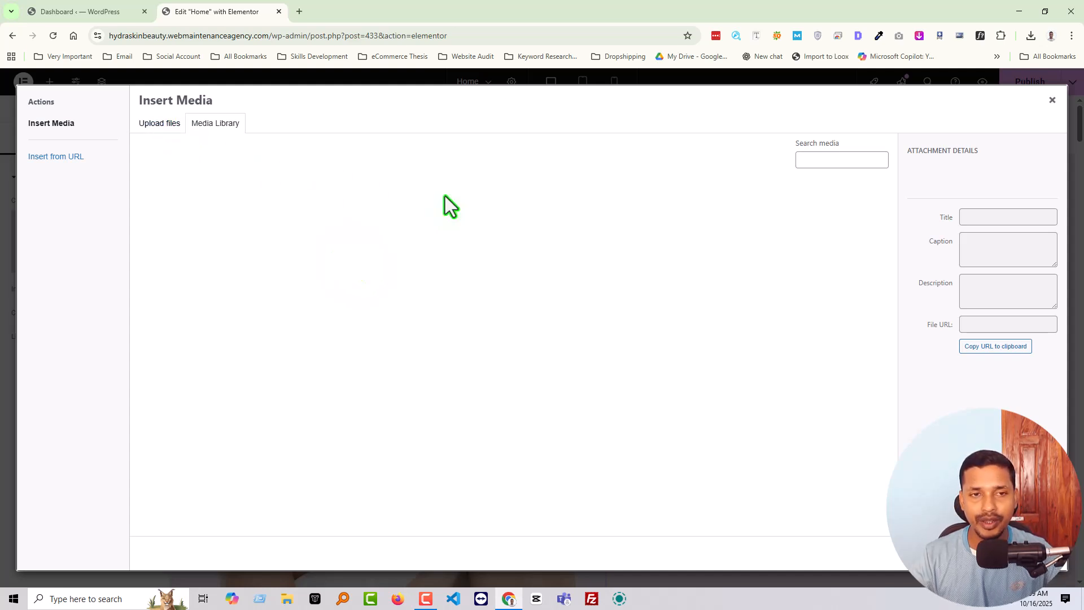
{"action": "left_click", "coordinate": [160, 123]}
{"action": "left_click", "coordinate": [626, 319]}
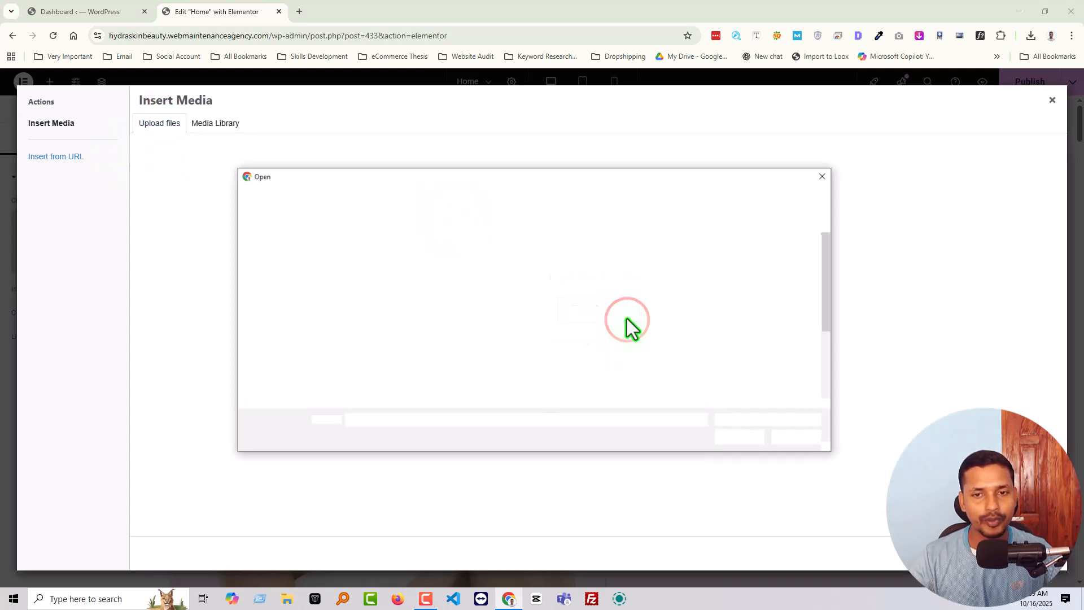
{"action": "scroll", "coordinate": [471, 333], "scroll_direction": "down", "scroll_amount": 1}
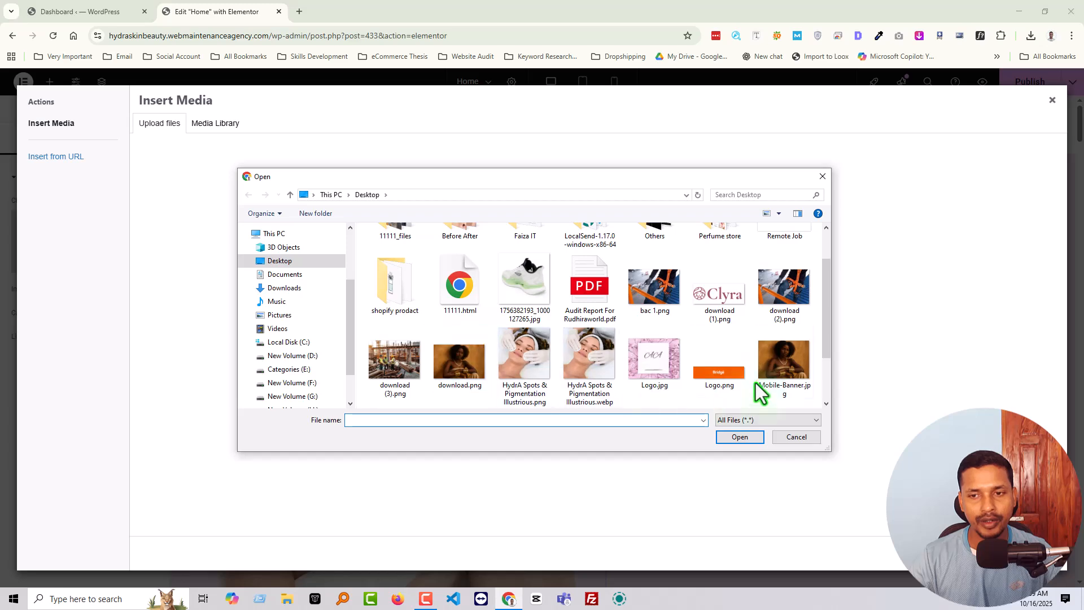
{"action": "left_click", "coordinate": [793, 358]}
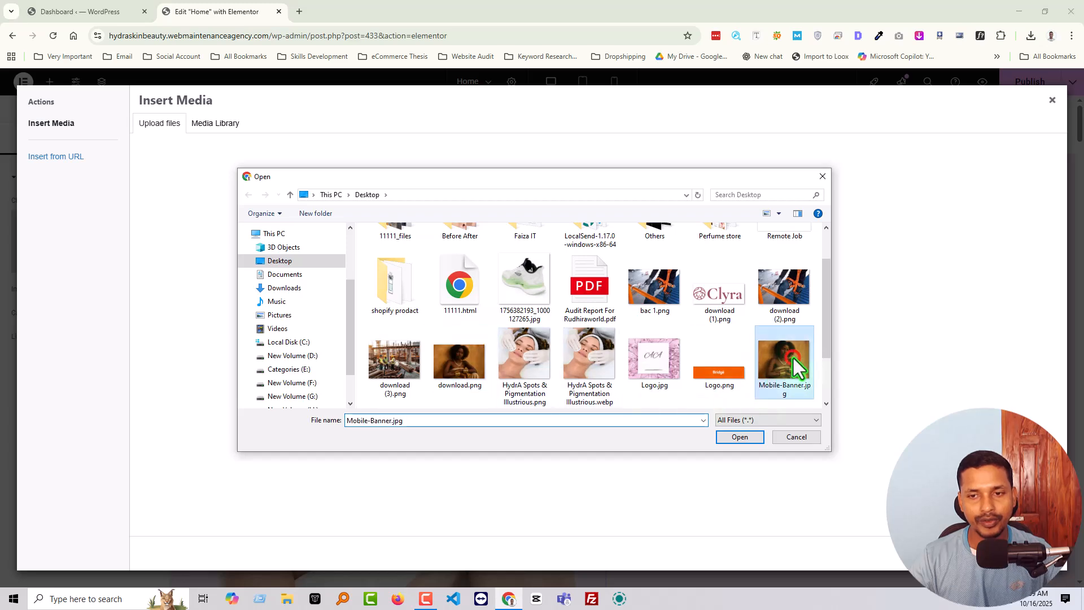
{"action": "left_click", "coordinate": [738, 441]}
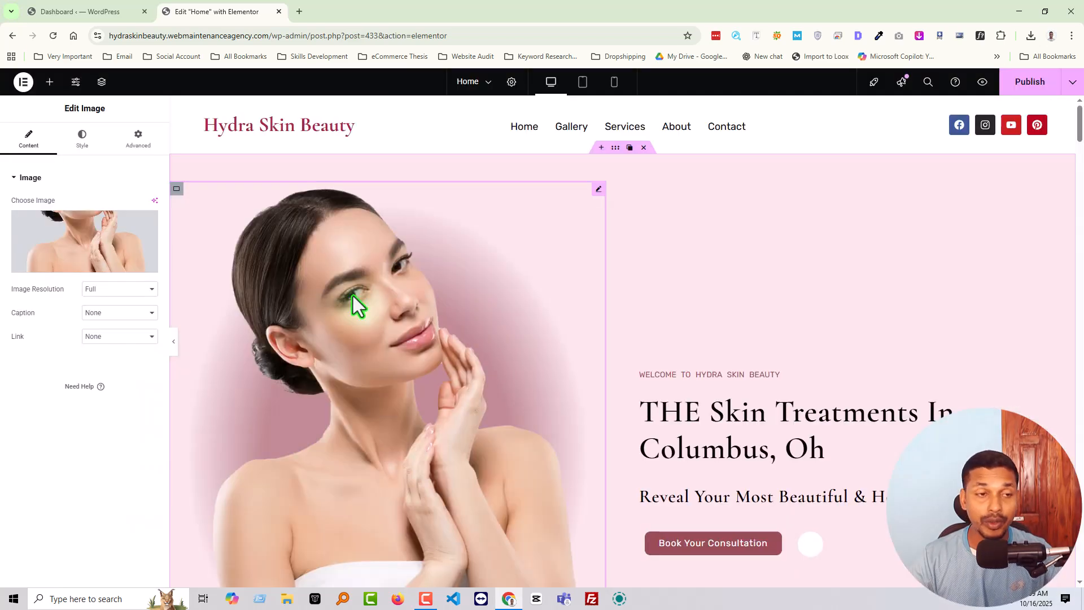
Step: Open the settings of the hero's "Welcome to Hydra Skin Beauty" heading and select its whole title text
{"action": "scroll", "coordinate": [371, 337], "scroll_direction": "down", "scroll_amount": 2}
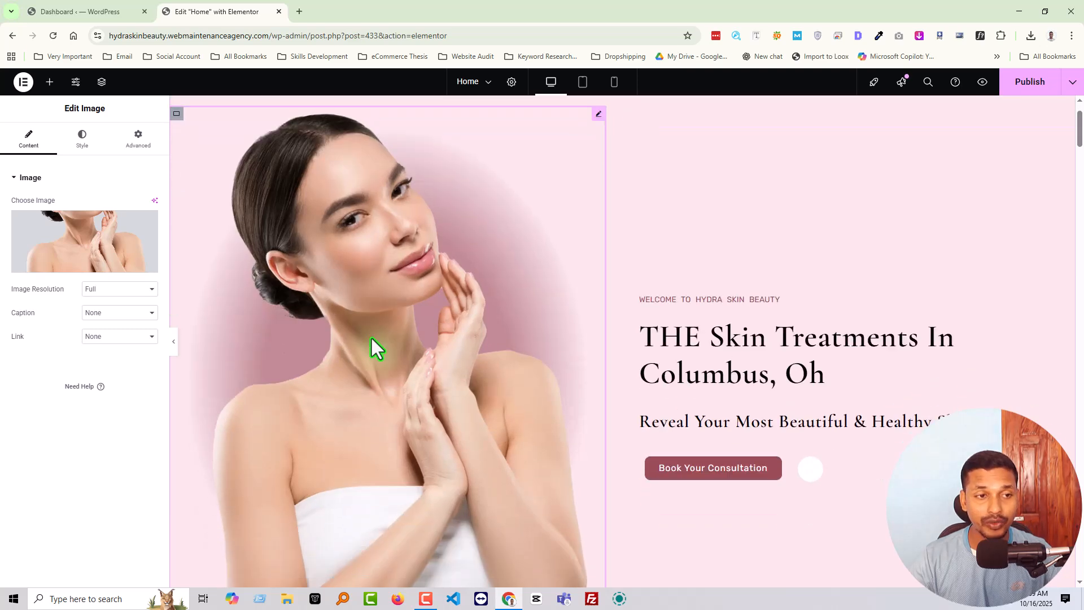
{"action": "scroll", "coordinate": [371, 337], "scroll_direction": "up", "scroll_amount": 2}
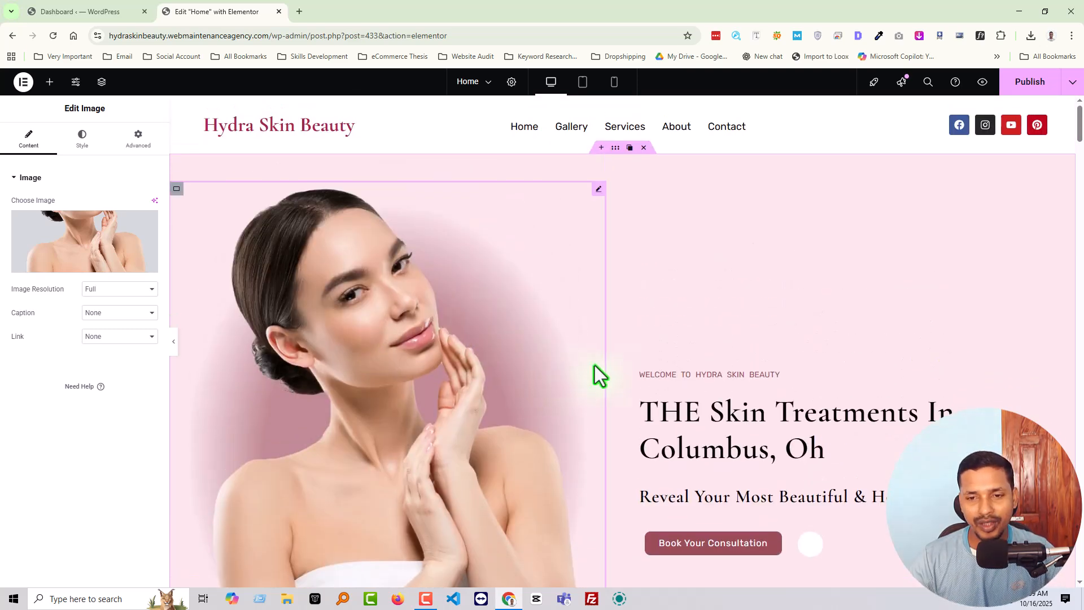
{"action": "scroll", "coordinate": [703, 375], "scroll_direction": "down", "scroll_amount": 1}
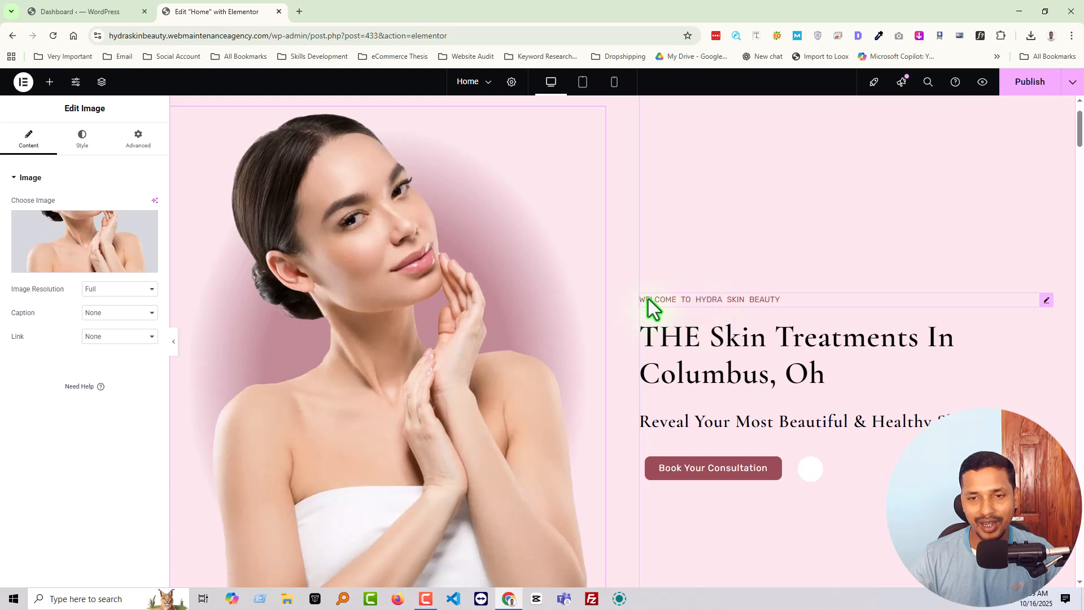
{"action": "left_click", "coordinate": [696, 298]}
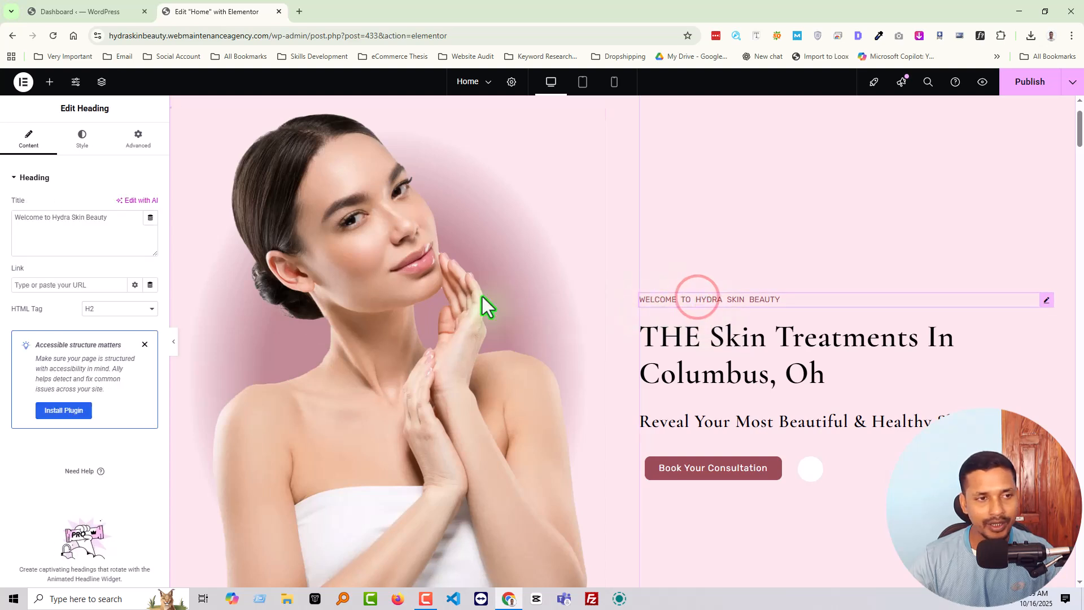
{"action": "left_click", "coordinate": [39, 220]}
{"action": "left_click_drag", "start_coordinate": [115, 217], "coordinate": [15, 222]}
{"action": "triple_click", "coordinate": [66, 224]}
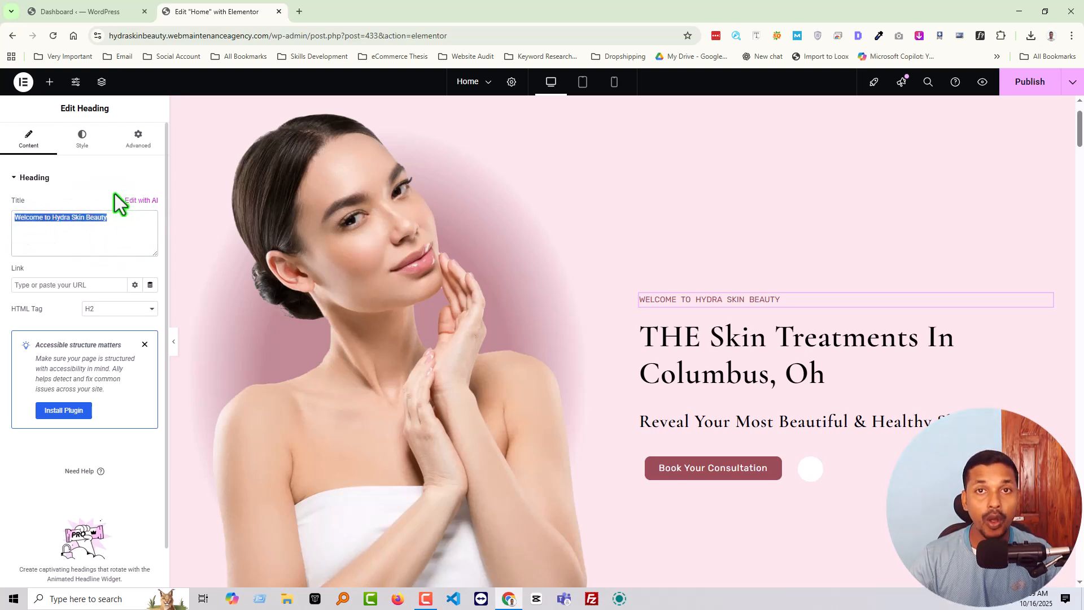
Step: Align the welcome heading left after trying right alignment, and set its text color to blue #0006FF
{"action": "left_click", "coordinate": [82, 135]}
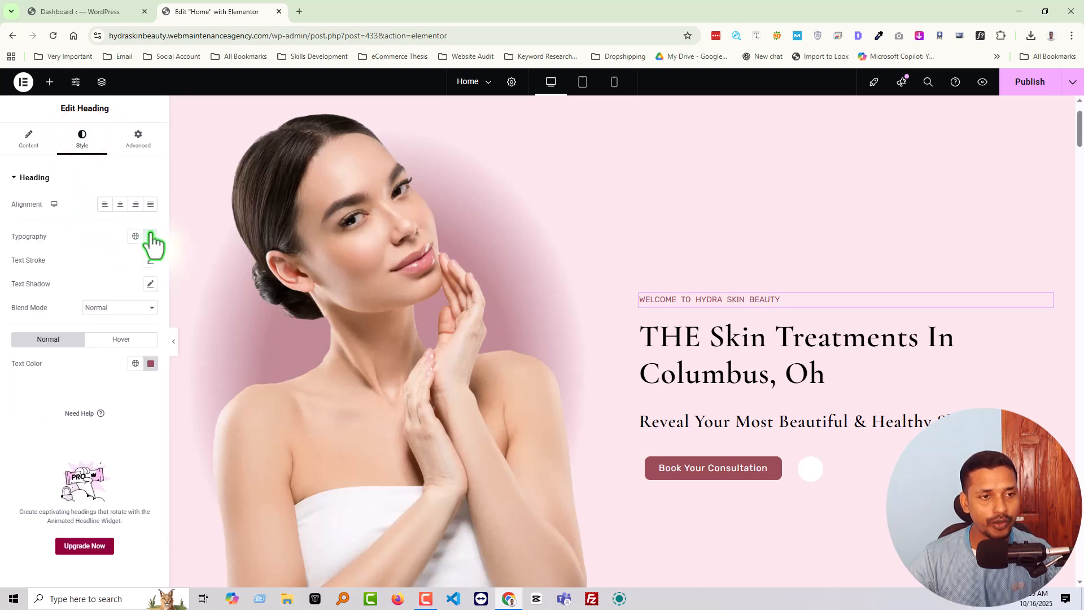
{"action": "left_click", "coordinate": [135, 204]}
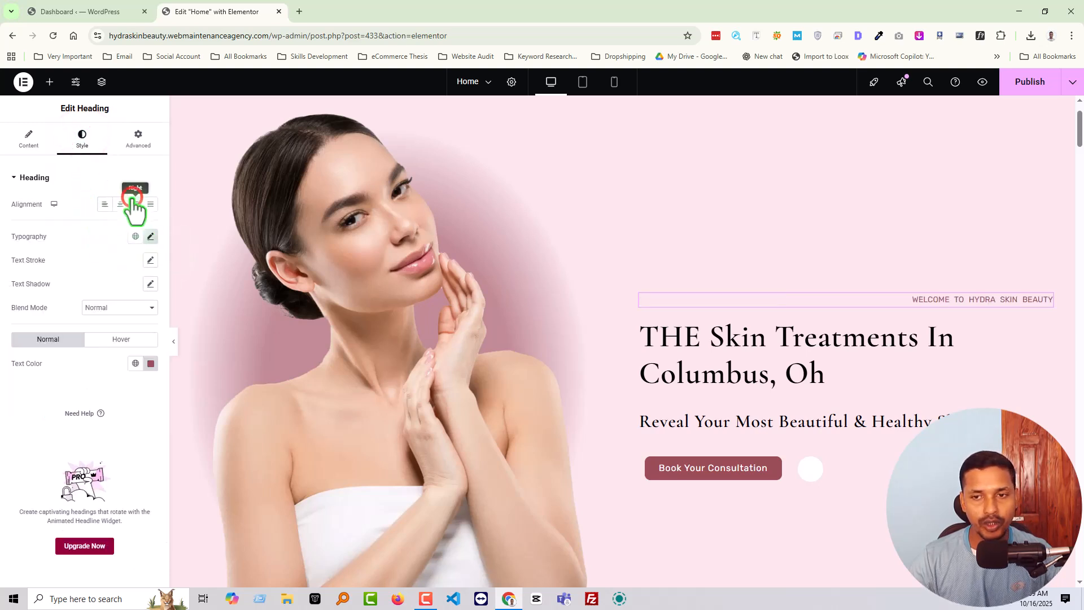
{"action": "left_click", "coordinate": [106, 203]}
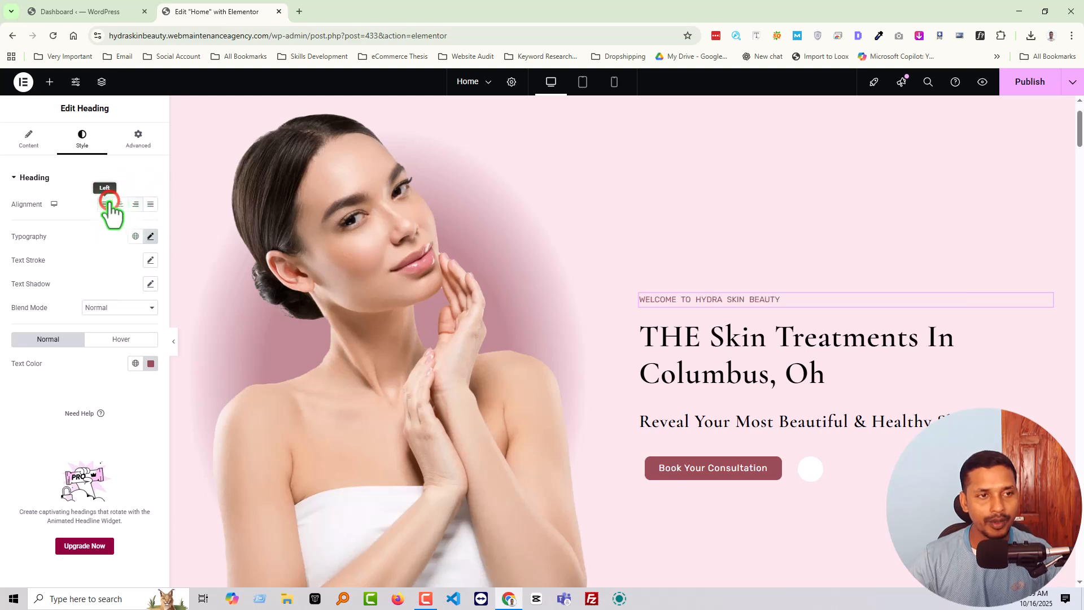
{"action": "left_click", "coordinate": [151, 364]}
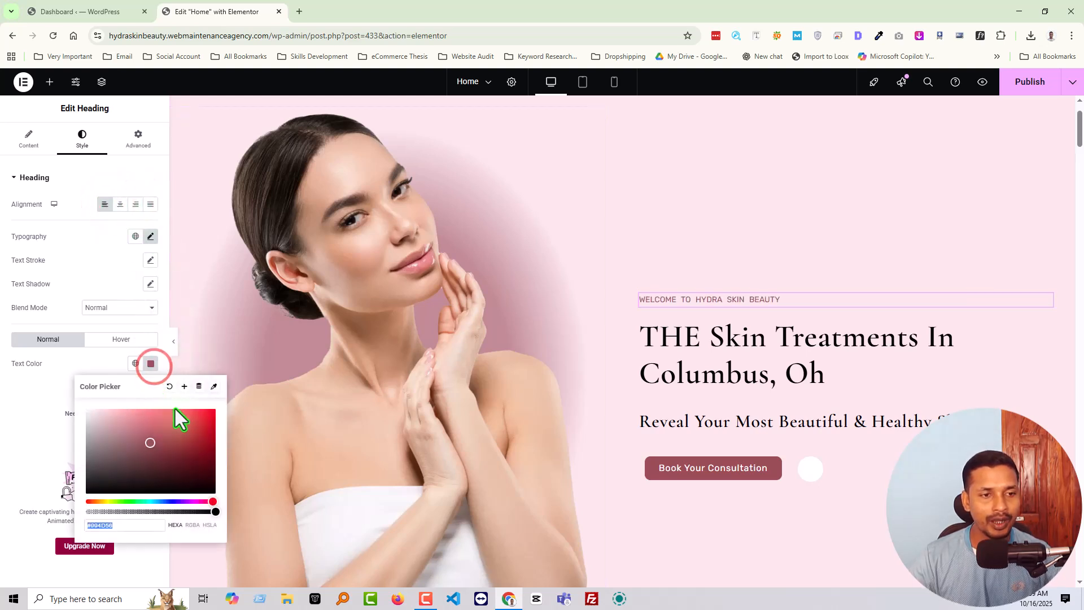
{"action": "left_click", "coordinate": [171, 502]}
{"action": "left_click_drag", "start_coordinate": [191, 443], "coordinate": [232, 378]}
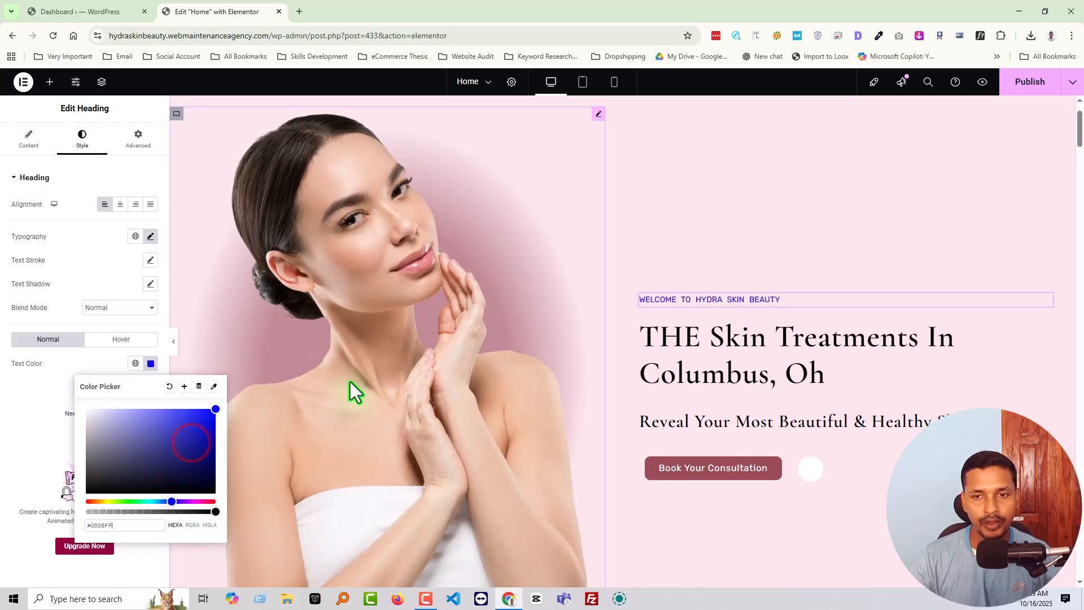
Step: Set the welcome heading's typography to a size of 22 px and the Rozha One font family
{"action": "left_click", "coordinate": [150, 236]}
{"action": "mouse_move", "coordinate": [26, 324]}
{"action": "left_mouse_down"}
{"action": "mouse_move", "coordinate": [42, 326]}
{"action": "mouse_move", "coordinate": [29, 326]}
{"action": "left_mouse_up"}
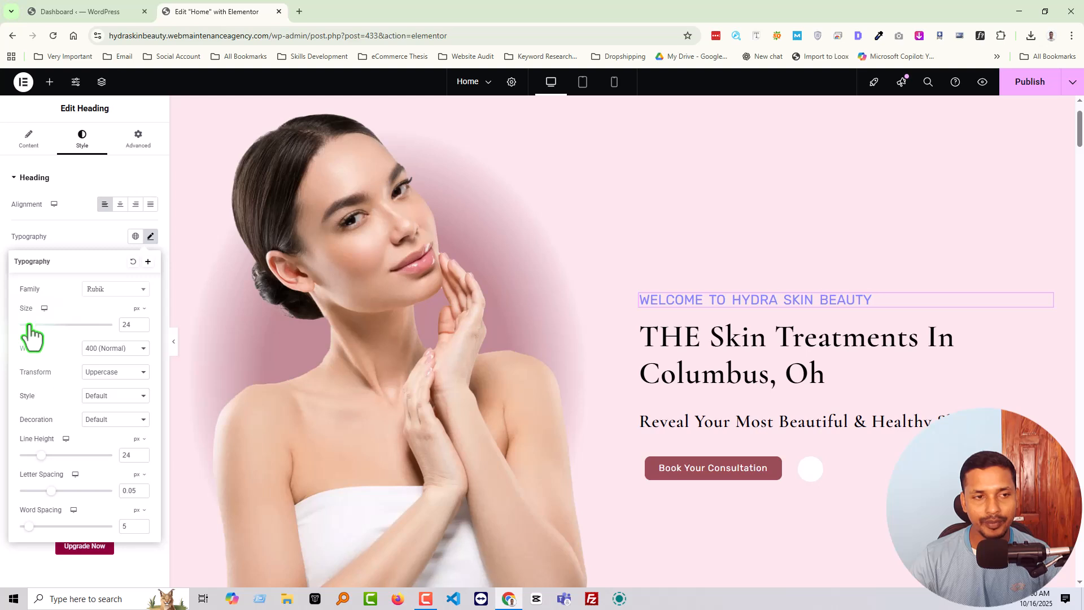
{"action": "left_click", "coordinate": [105, 289]}
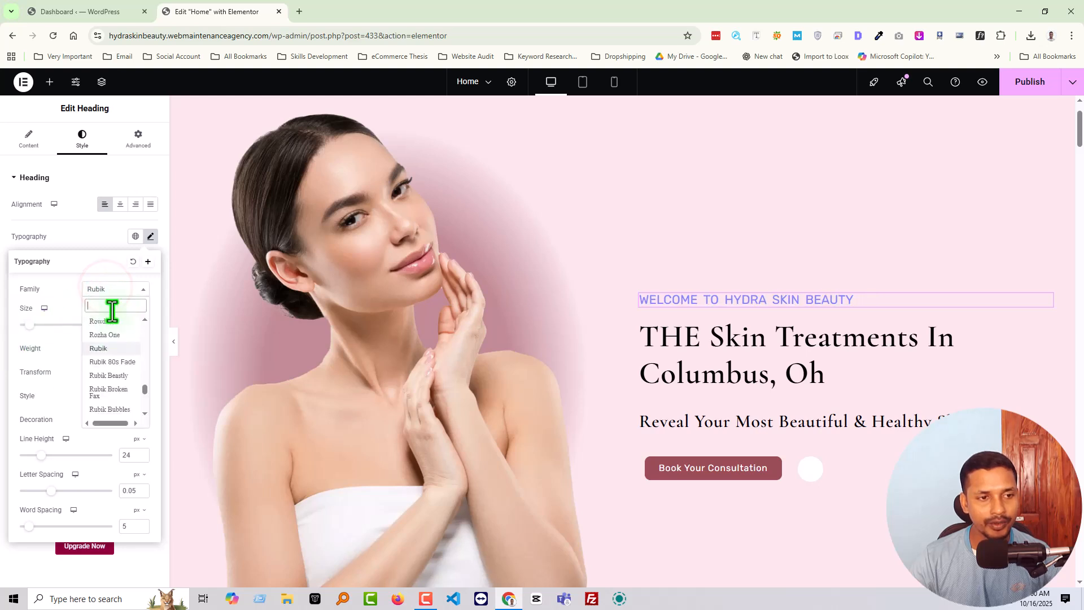
{"action": "left_click", "coordinate": [113, 335]}
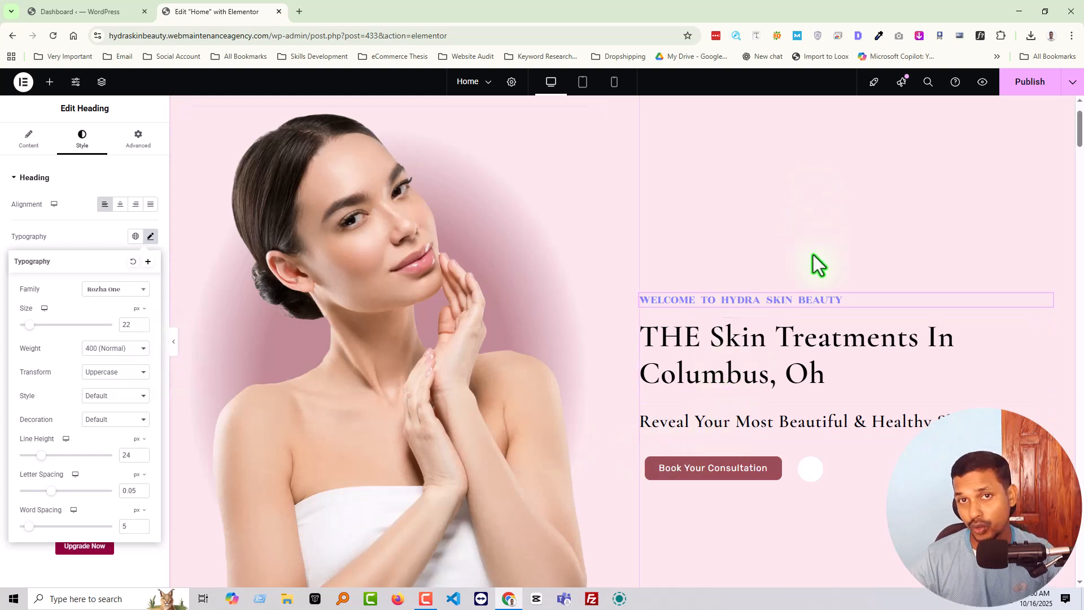
Step: Examine the content settings of the hero's main heading, its subheading and the Book Your Consultation button
{"action": "scroll", "coordinate": [817, 264], "scroll_direction": "down", "scroll_amount": 1}
{"action": "left_click", "coordinate": [703, 266]}
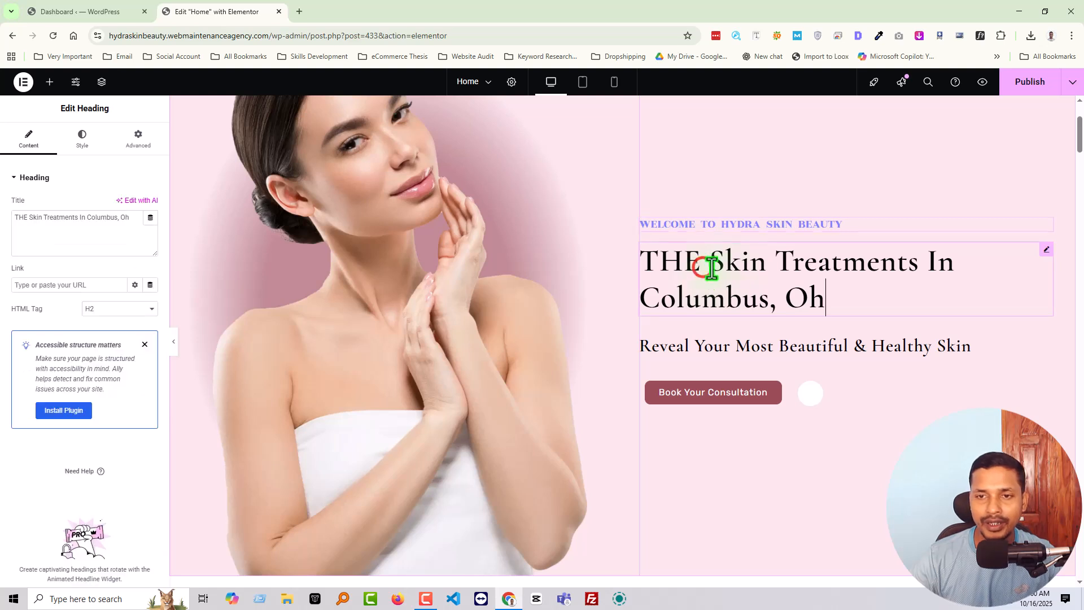
{"action": "left_click", "coordinate": [749, 351]}
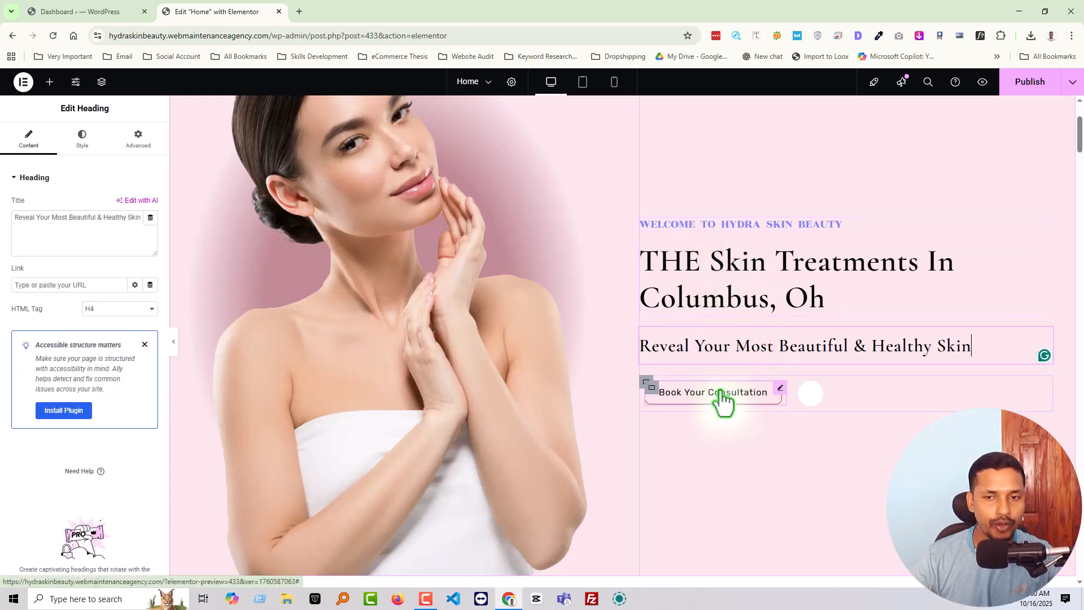
{"action": "left_click", "coordinate": [721, 396]}
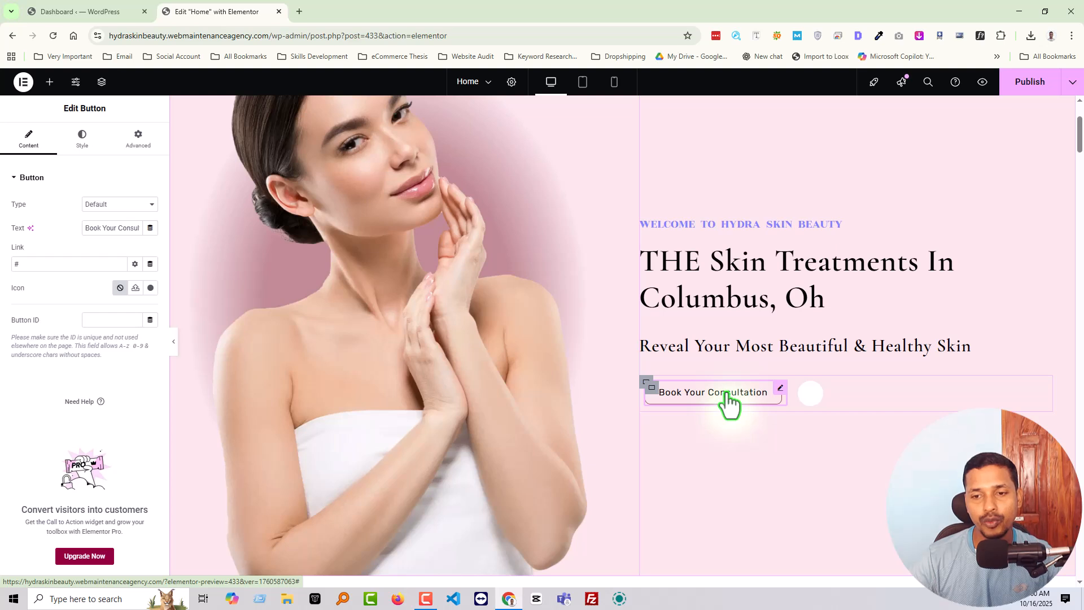
Step: Duplicate the Book Your Consultation button and move the copy into the neighbouring column, above the round white icon
{"action": "right_click", "coordinate": [728, 398]}
{"action": "left_click", "coordinate": [767, 354]}
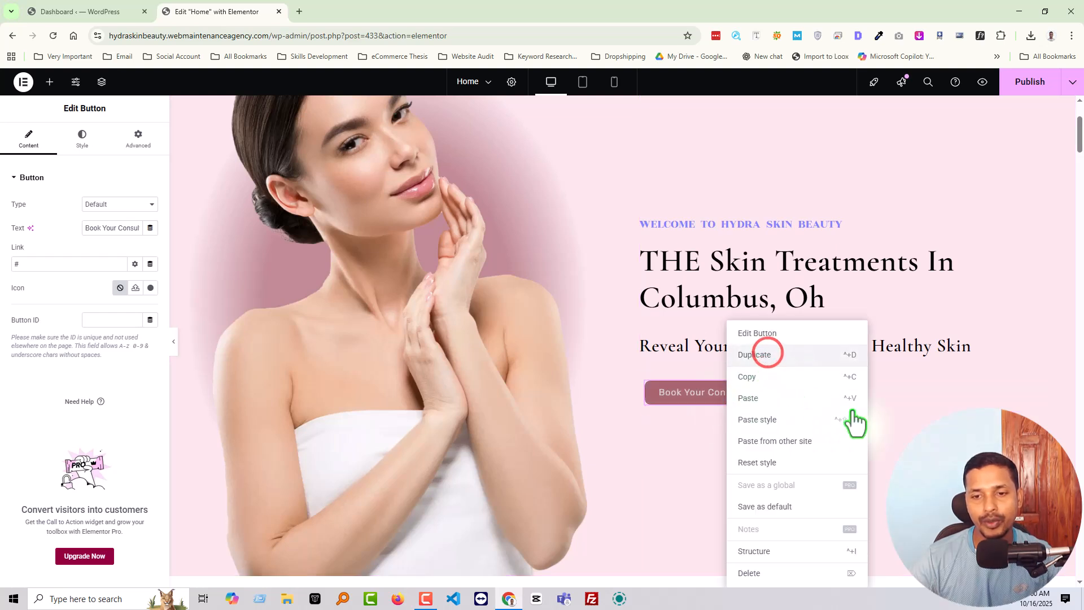
{"action": "left_click_drag", "start_coordinate": [780, 405], "coordinate": [869, 392]}
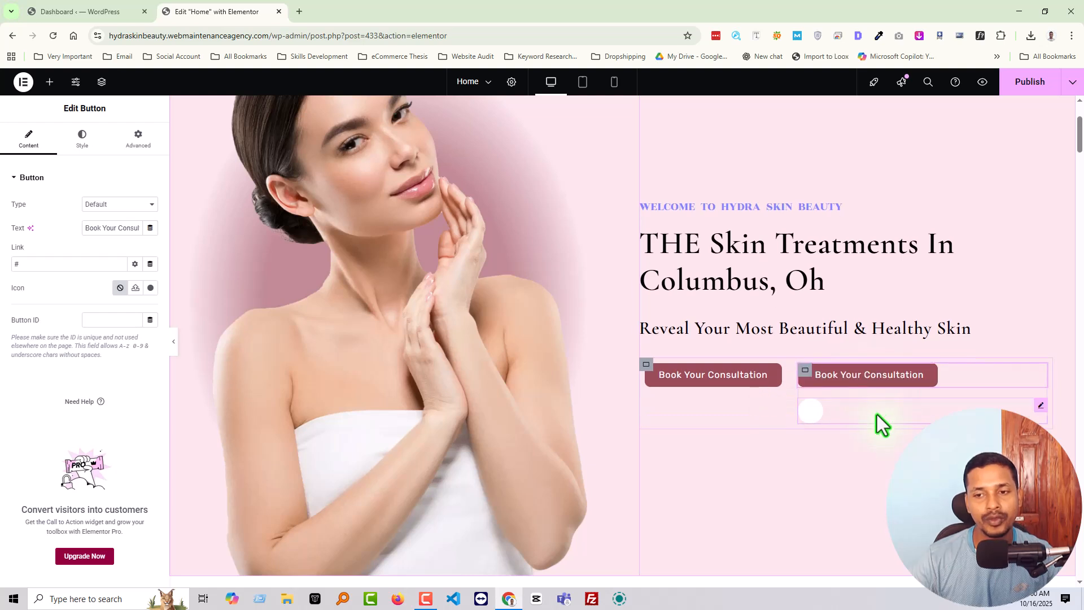
Step: Delete the copied button, undo back to the duplicate below the original, and delete that duplicate
{"action": "key", "text": "Delete"}
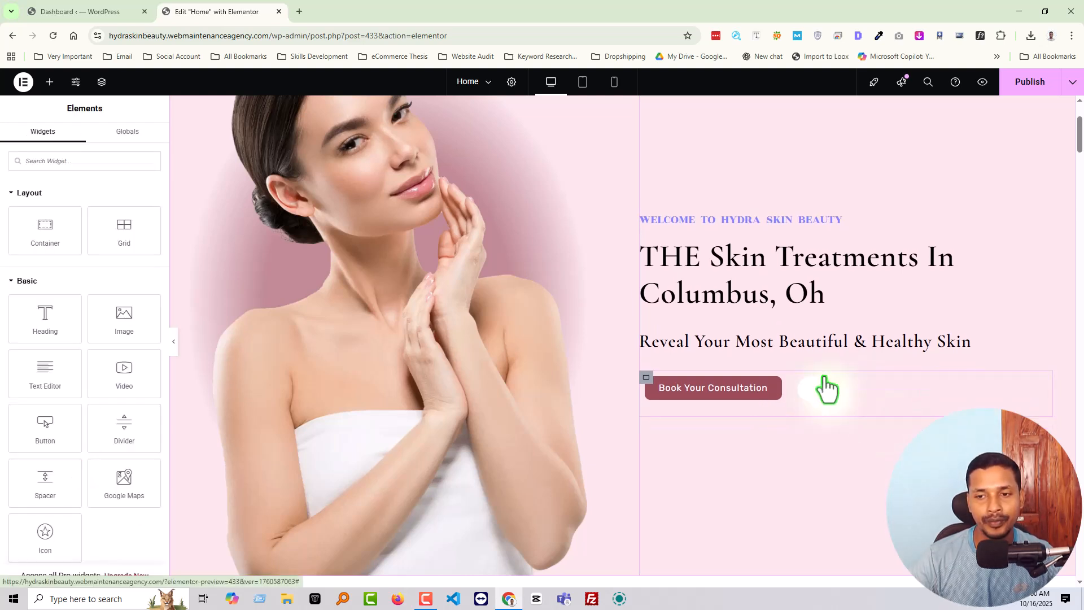
{"action": "key", "text": "ctrl+z"}
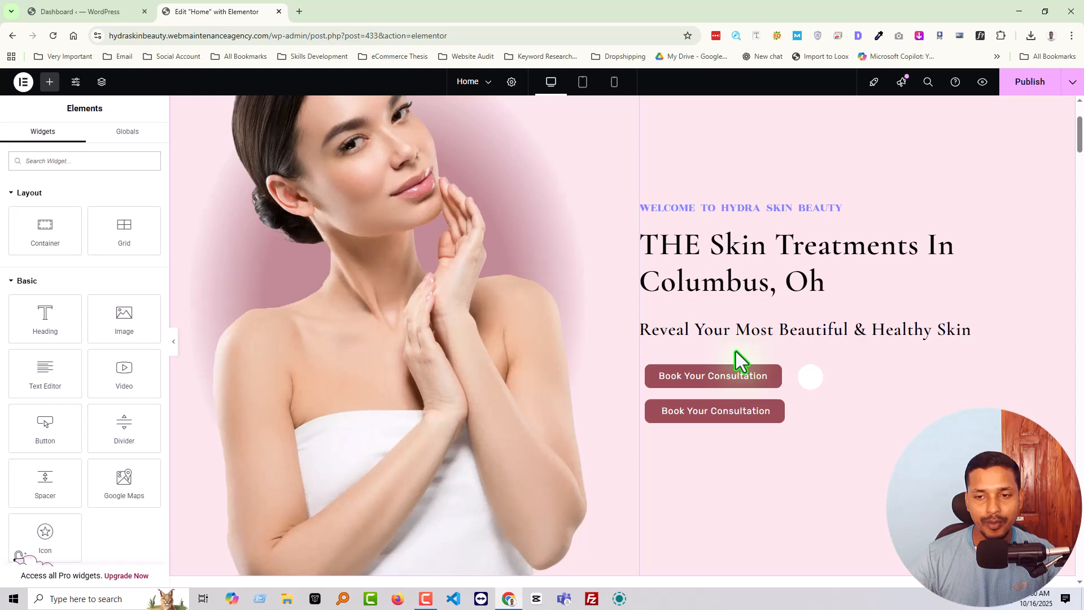
{"action": "right_click", "coordinate": [725, 416]}
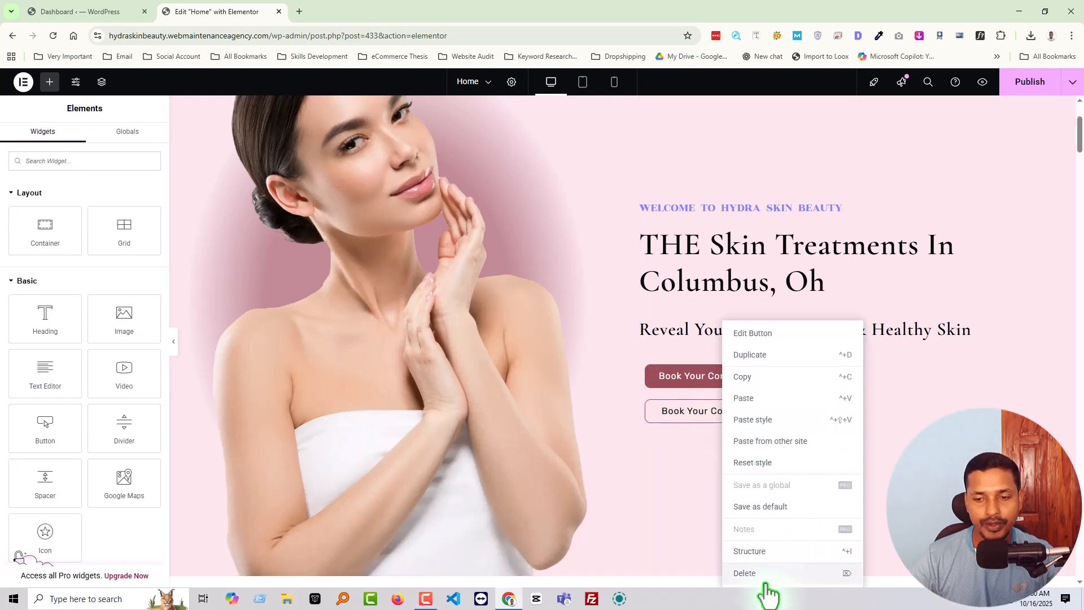
{"action": "left_click", "coordinate": [768, 573]}
Step: Examine the About Us label, the Our Inspiration heading and the paragraph's Text Editor settings in the About Us section
{"action": "scroll", "coordinate": [706, 460], "scroll_direction": "down", "scroll_amount": 6}
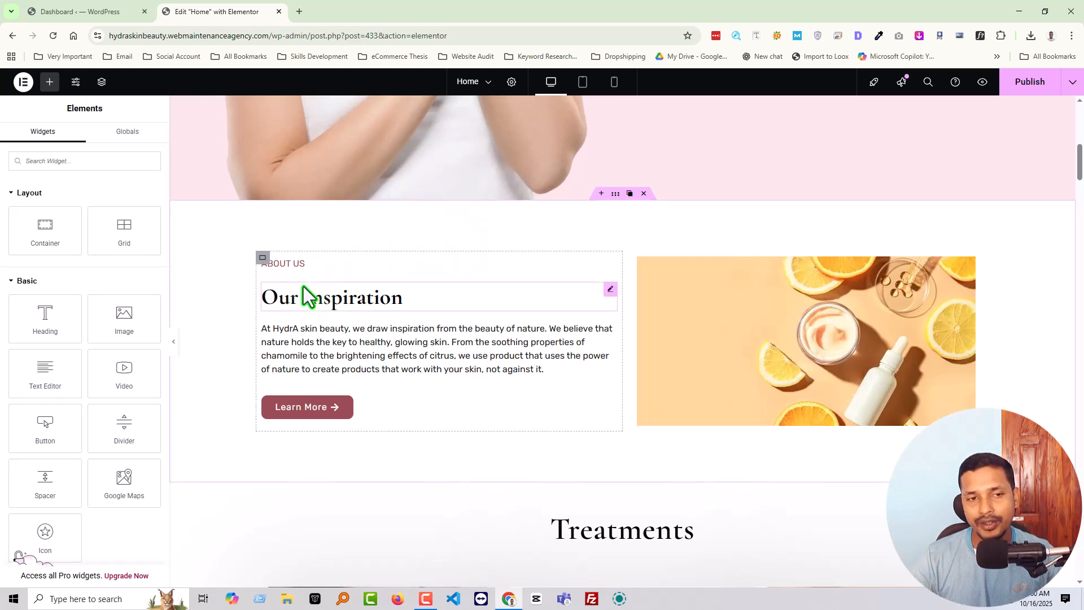
{"action": "left_click", "coordinate": [288, 265]}
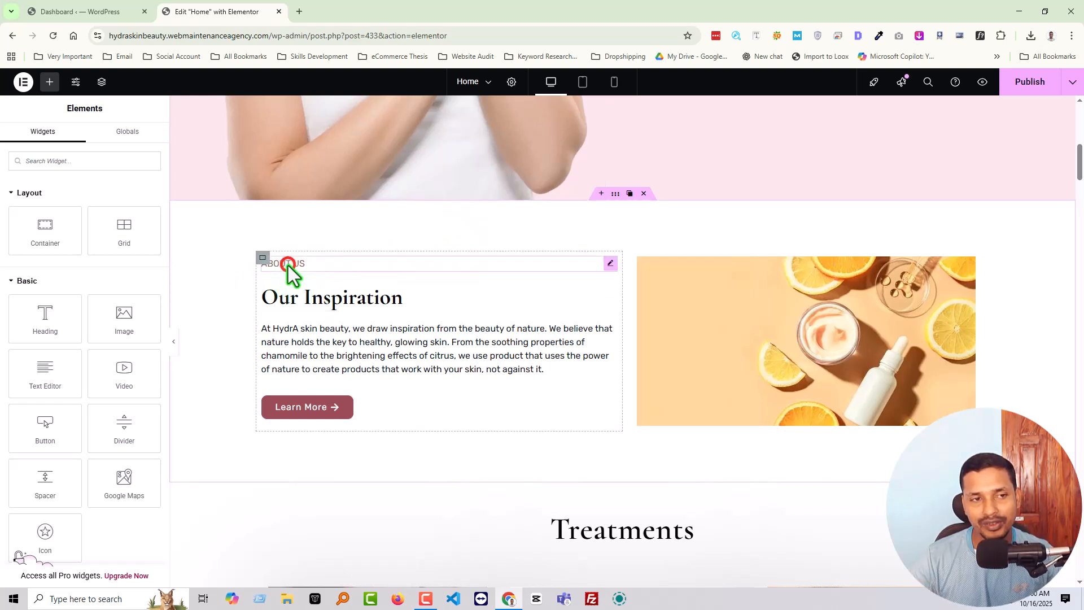
{"action": "left_click", "coordinate": [291, 301]}
{"action": "left_click", "coordinate": [332, 355]}
{"action": "left_click", "coordinate": [387, 359]}
{"action": "left_click", "coordinate": [117, 281]}
{"action": "left_click", "coordinate": [131, 215]}
{"action": "left_click", "coordinate": [100, 298]}
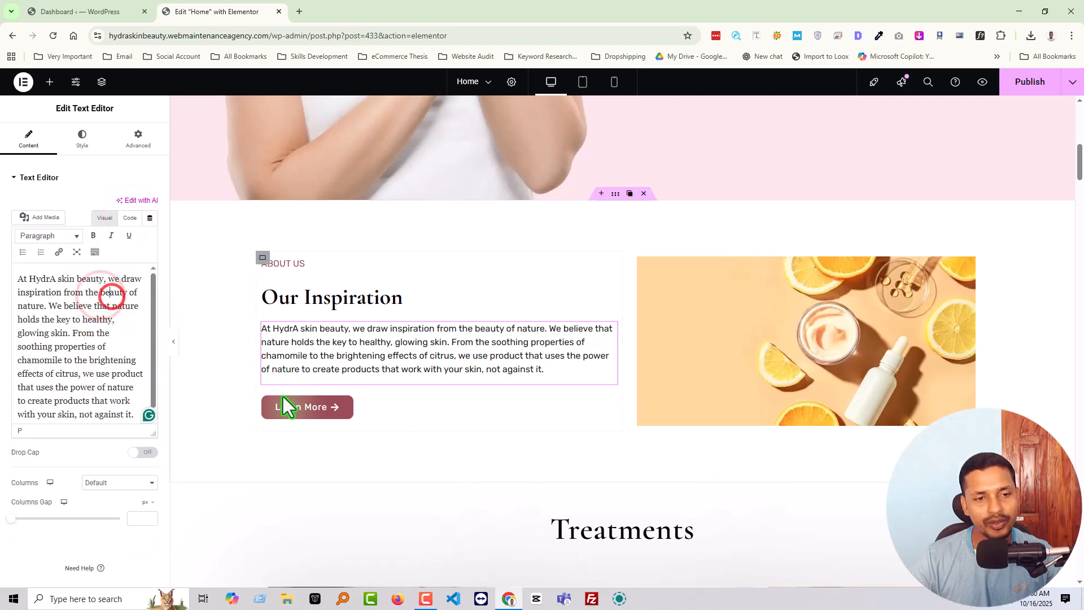
Step: Examine the content settings of the Learn More button, the About Us image and the first treatment's icon box
{"action": "left_click", "coordinate": [310, 406]}
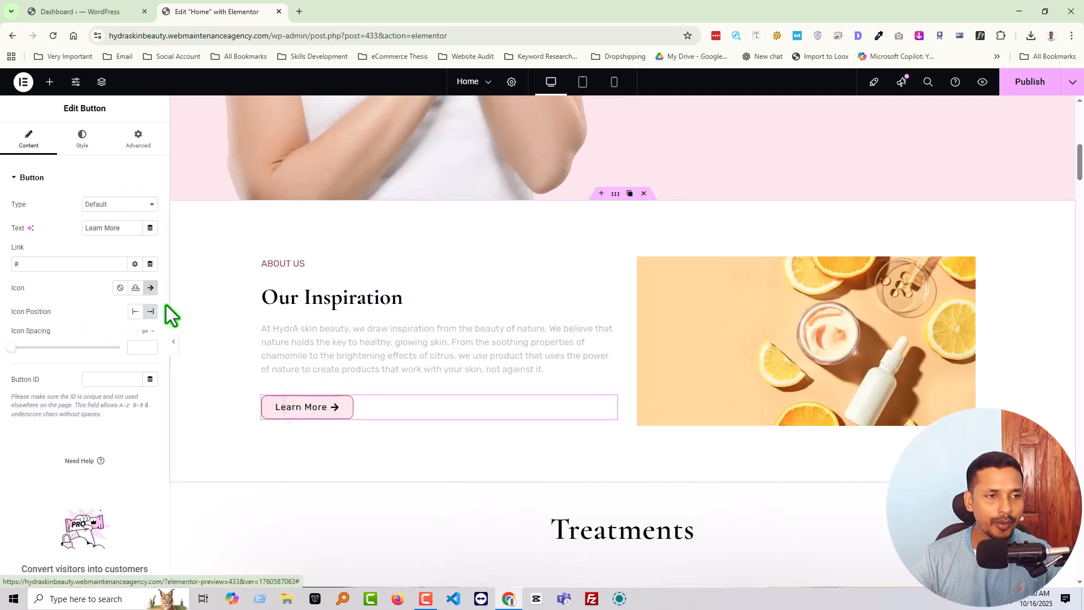
{"action": "left_click", "coordinate": [814, 346]}
{"action": "scroll", "coordinate": [432, 333], "scroll_direction": "down", "scroll_amount": 5}
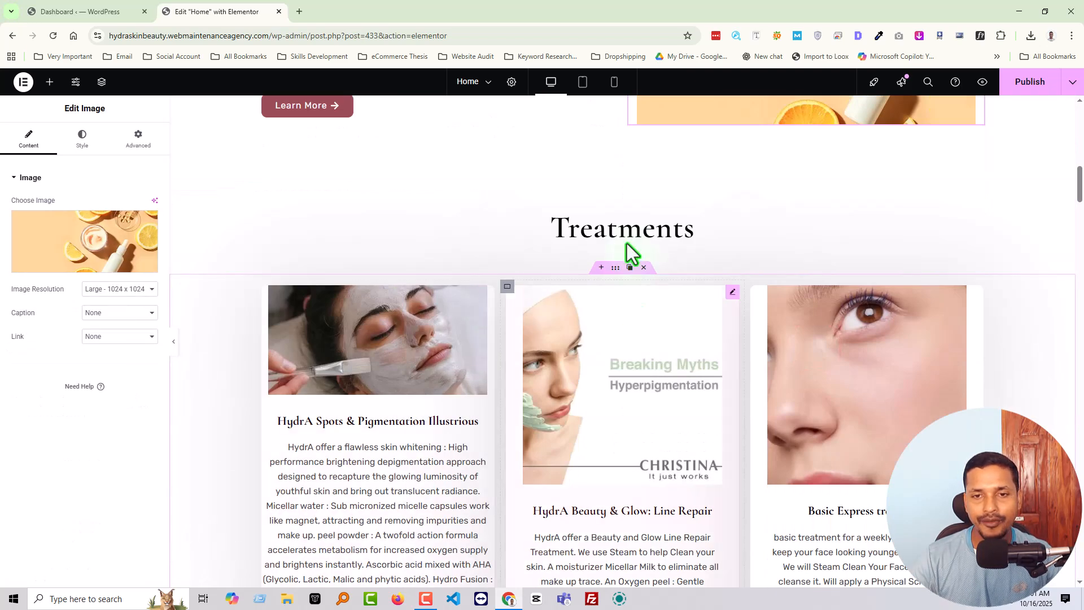
{"action": "scroll", "coordinate": [474, 278], "scroll_direction": "down", "scroll_amount": 3}
{"action": "scroll", "coordinate": [440, 308], "scroll_direction": "up", "scroll_amount": 3}
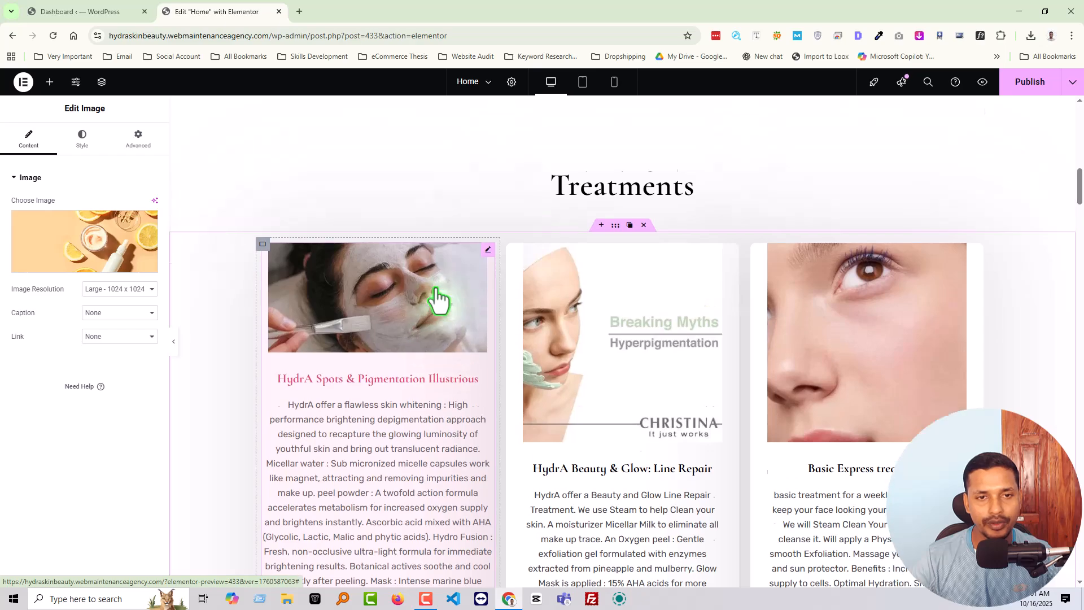
{"action": "left_click", "coordinate": [445, 327]}
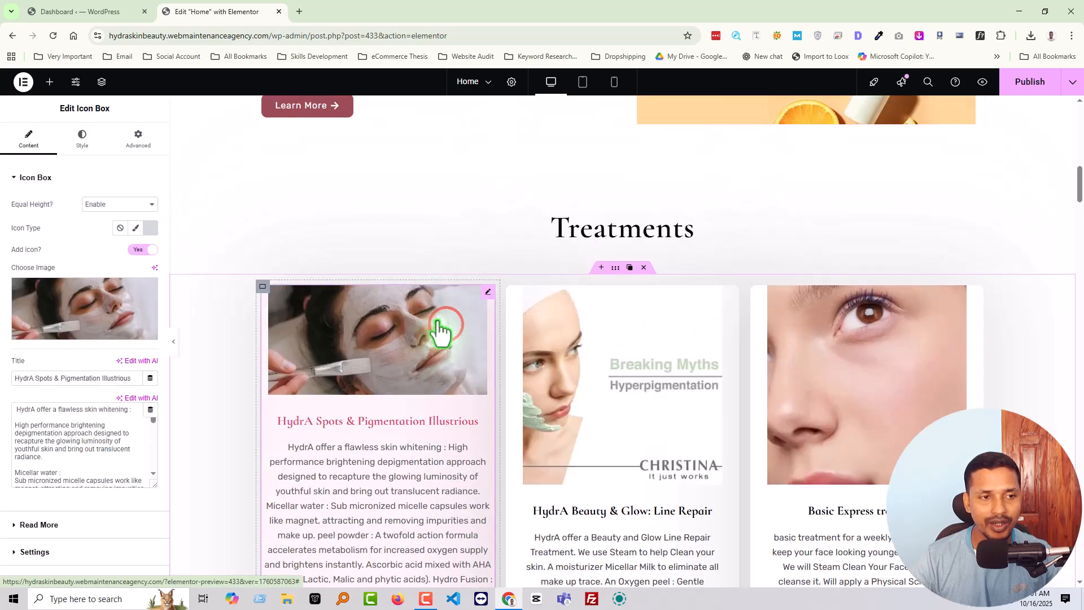
Step: Duplicate the container holding the three videos in the Videos section and open the copy's top padding for editing
{"action": "scroll", "coordinate": [446, 328], "scroll_direction": "down", "scroll_amount": 8}
{"action": "scroll", "coordinate": [544, 339], "scroll_direction": "down", "scroll_amount": 10}
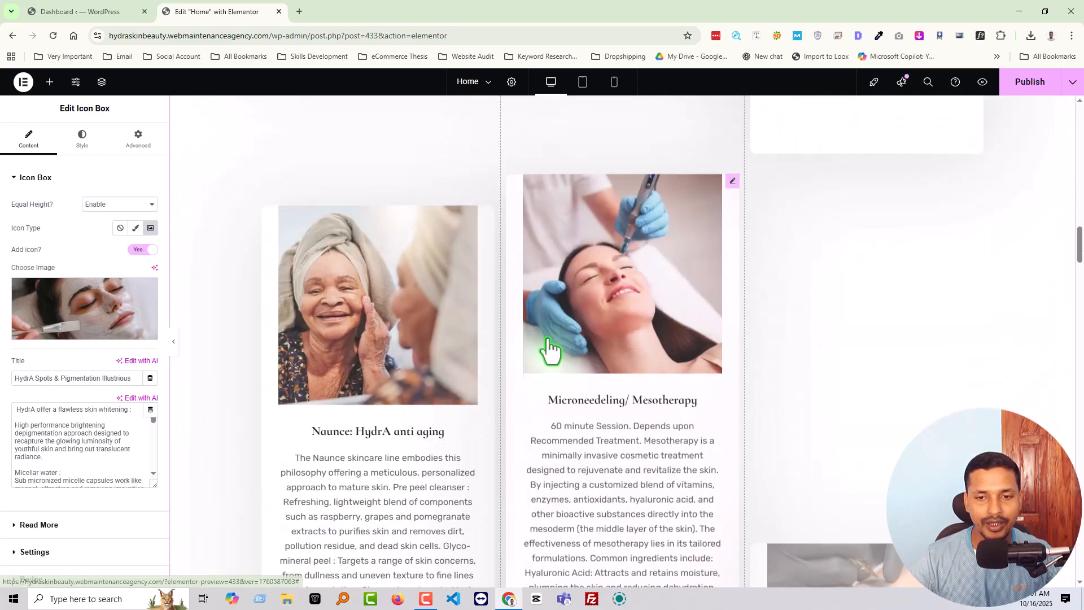
{"action": "scroll", "coordinate": [644, 356], "scroll_direction": "down", "scroll_amount": 15}
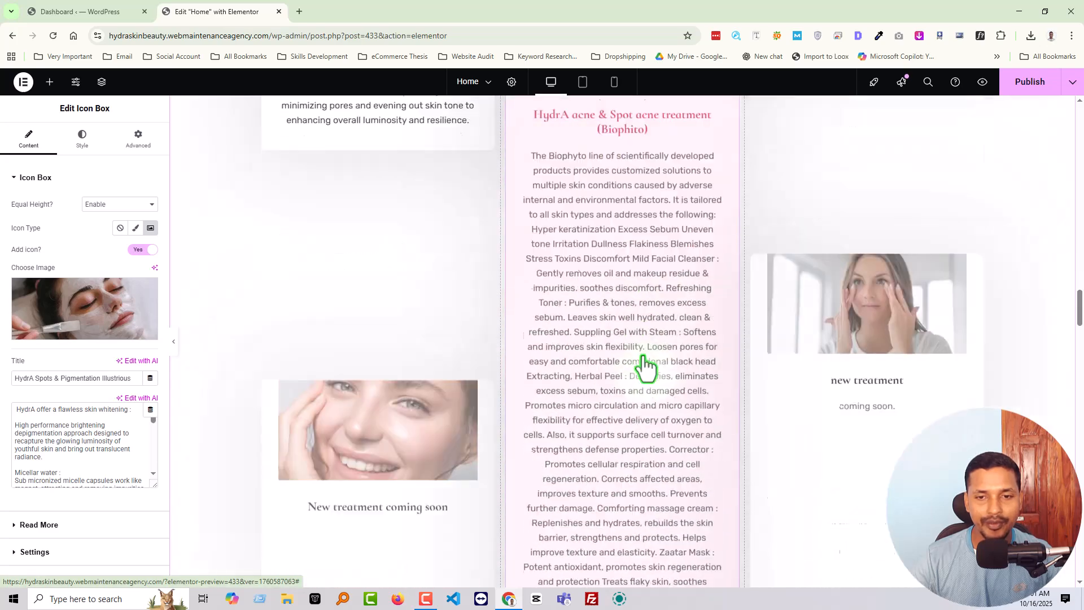
{"action": "scroll", "coordinate": [642, 354], "scroll_direction": "down", "scroll_amount": 12}
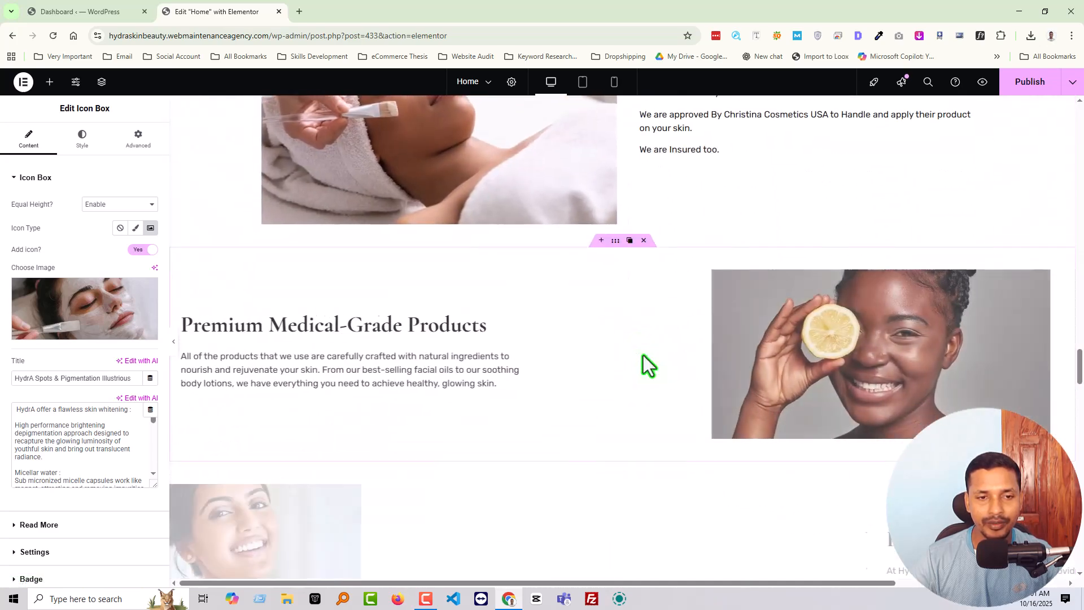
{"action": "scroll", "coordinate": [625, 347], "scroll_direction": "down", "scroll_amount": 4}
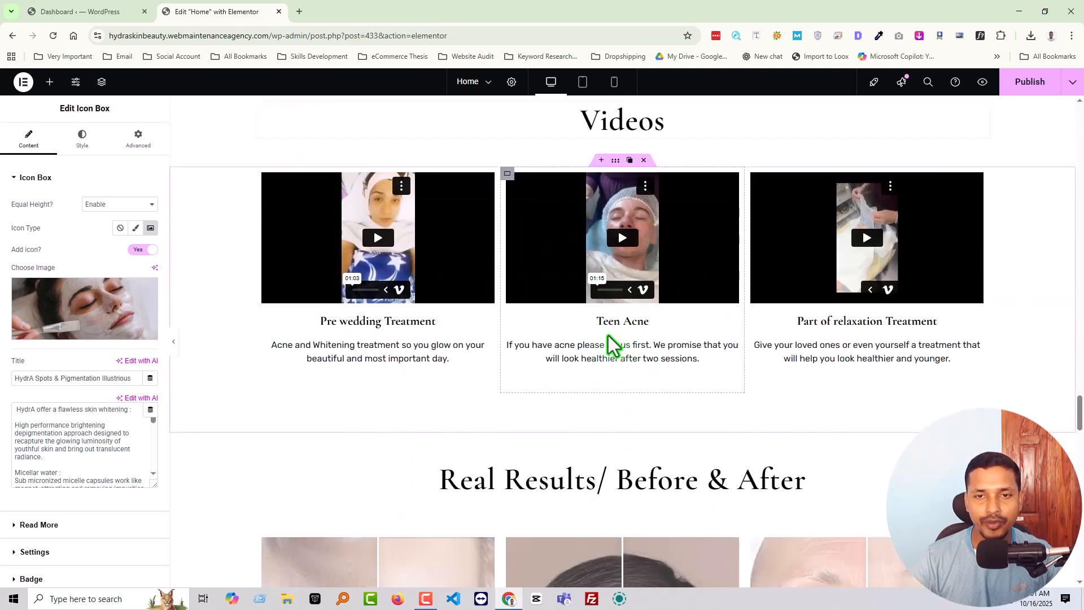
{"action": "scroll", "coordinate": [597, 218], "scroll_direction": "up", "scroll_amount": 5}
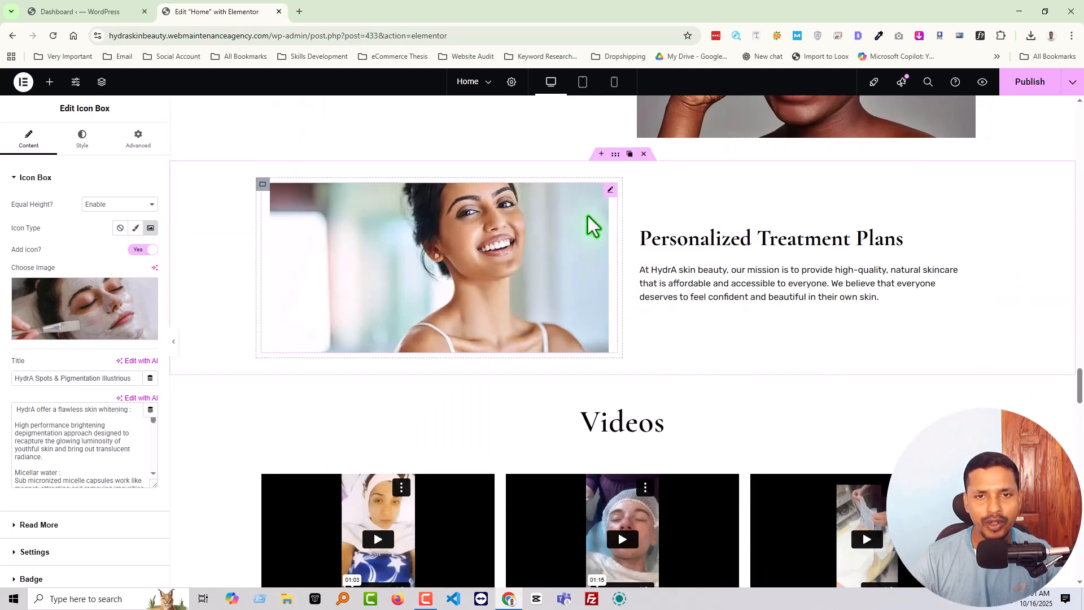
{"action": "scroll", "coordinate": [600, 242], "scroll_direction": "down", "scroll_amount": 3}
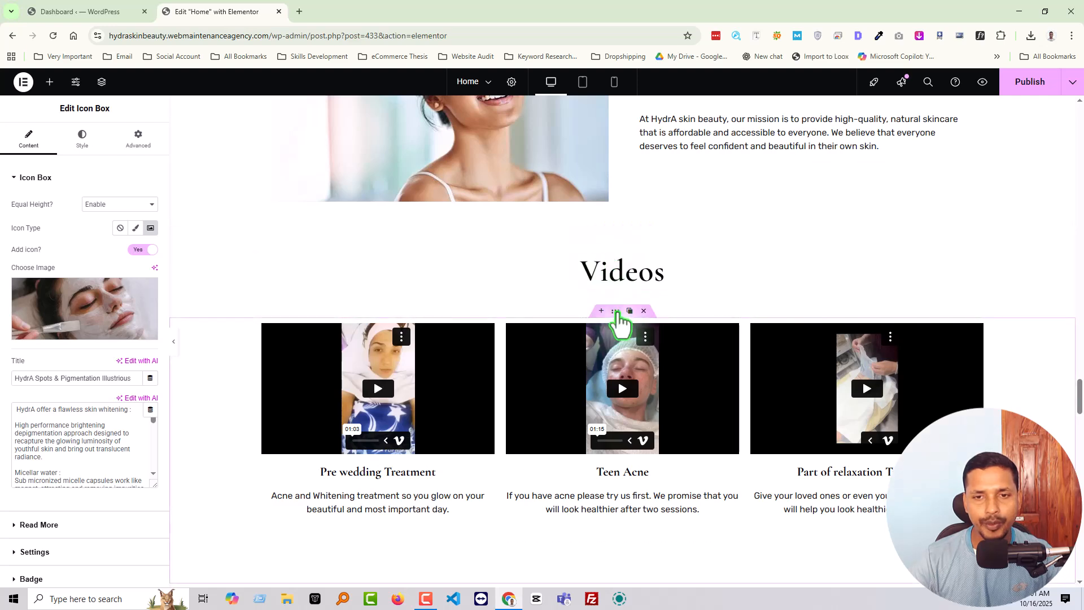
{"action": "right_click", "coordinate": [618, 312]}
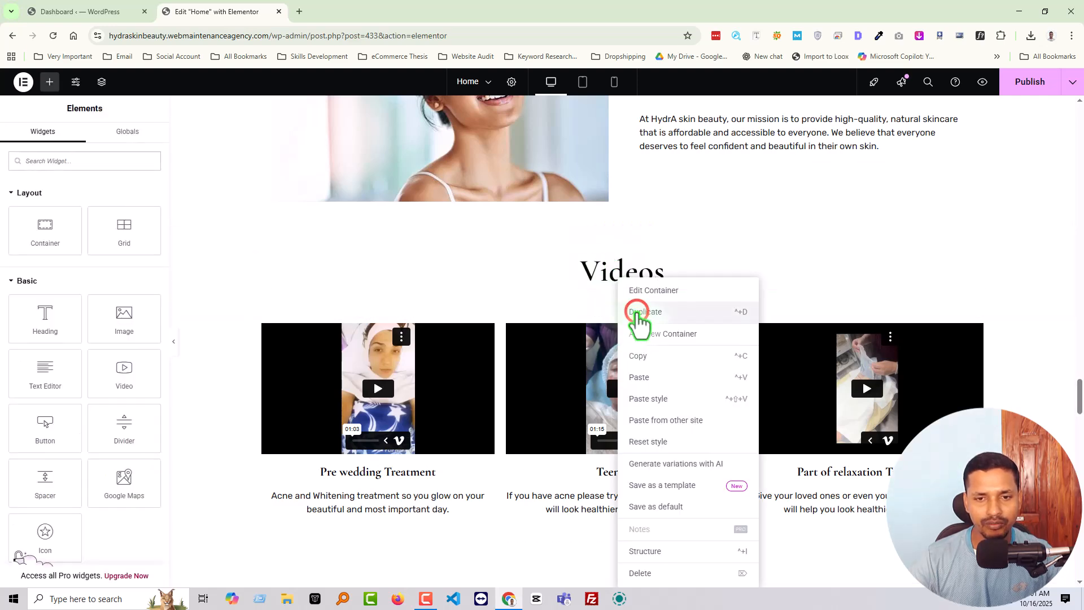
{"action": "left_click", "coordinate": [637, 313]}
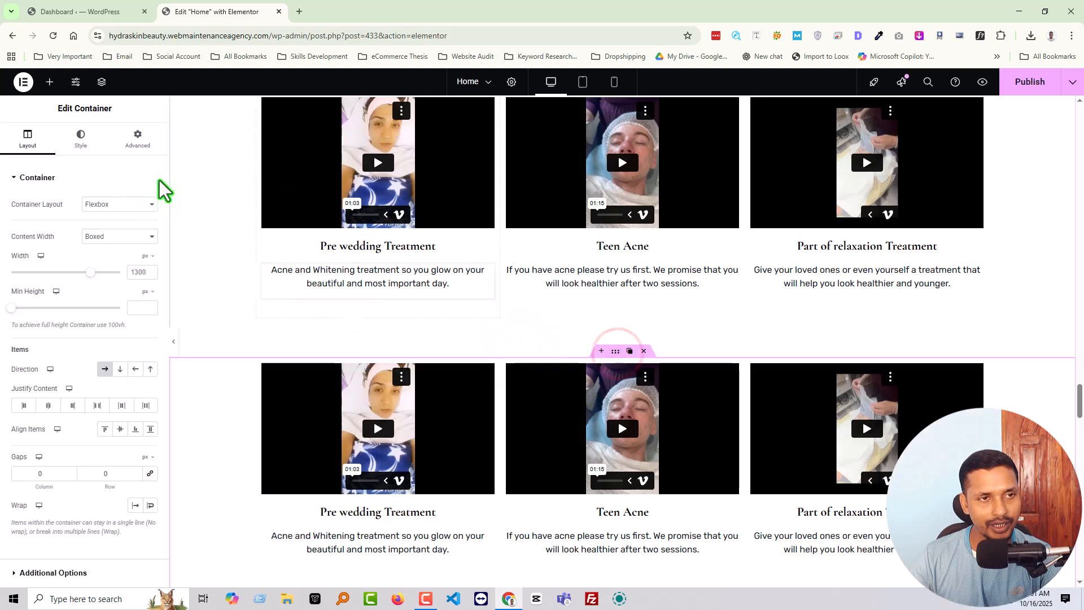
{"action": "left_click", "coordinate": [130, 144]}
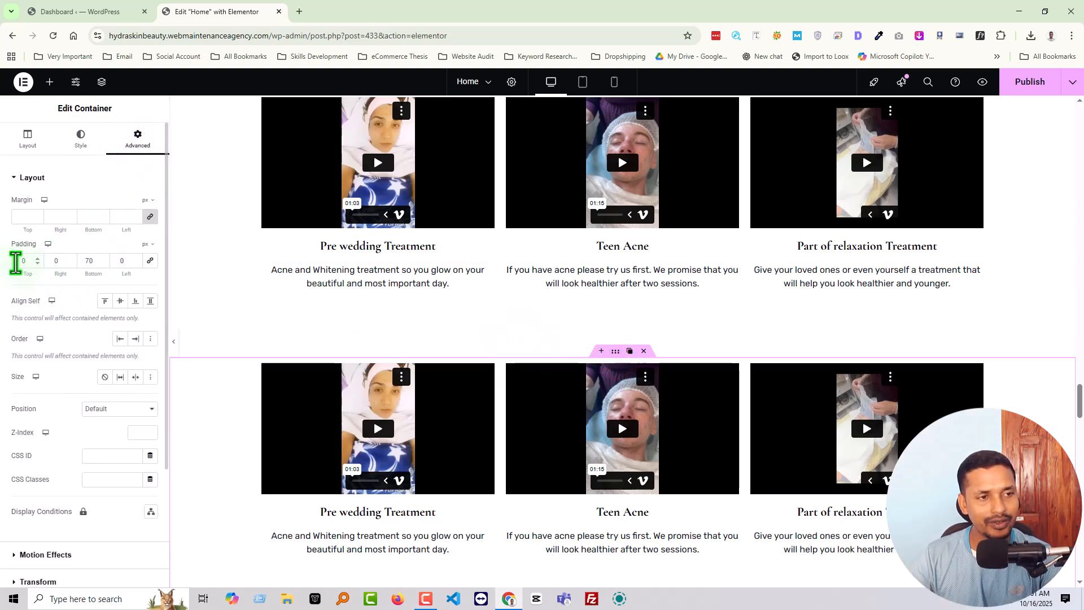
{"action": "left_click", "coordinate": [16, 261]}
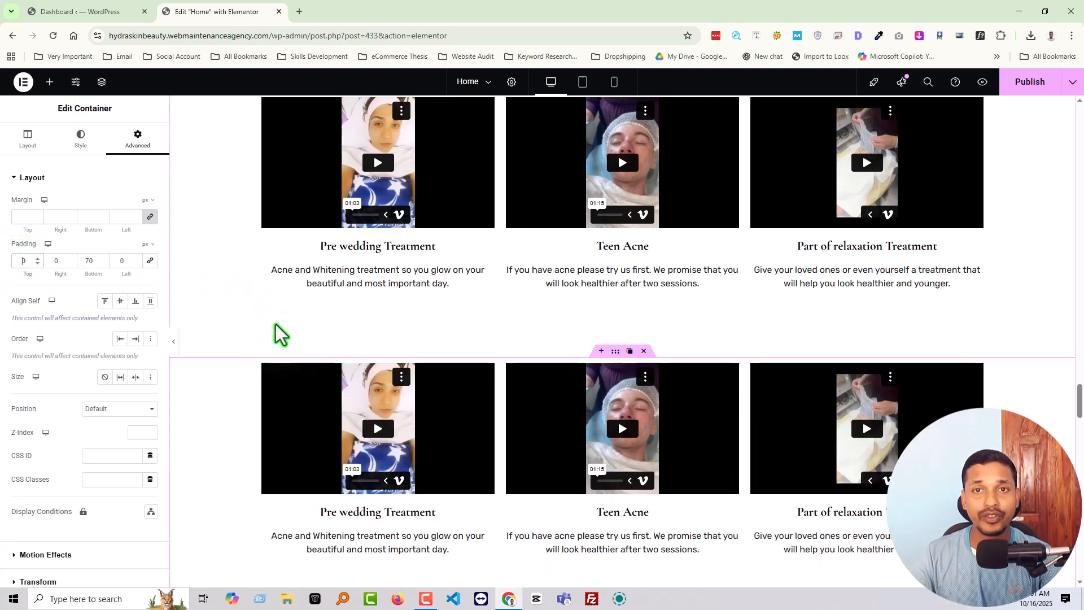
Step: Review the home page's remaining sections, including Real Results/ Before & After, Frequently Asked Questions and the first before/after comparison slider
{"action": "scroll", "coordinate": [431, 327], "scroll_direction": "down", "scroll_amount": 2}
{"action": "scroll", "coordinate": [432, 328], "scroll_direction": "down", "scroll_amount": 2}
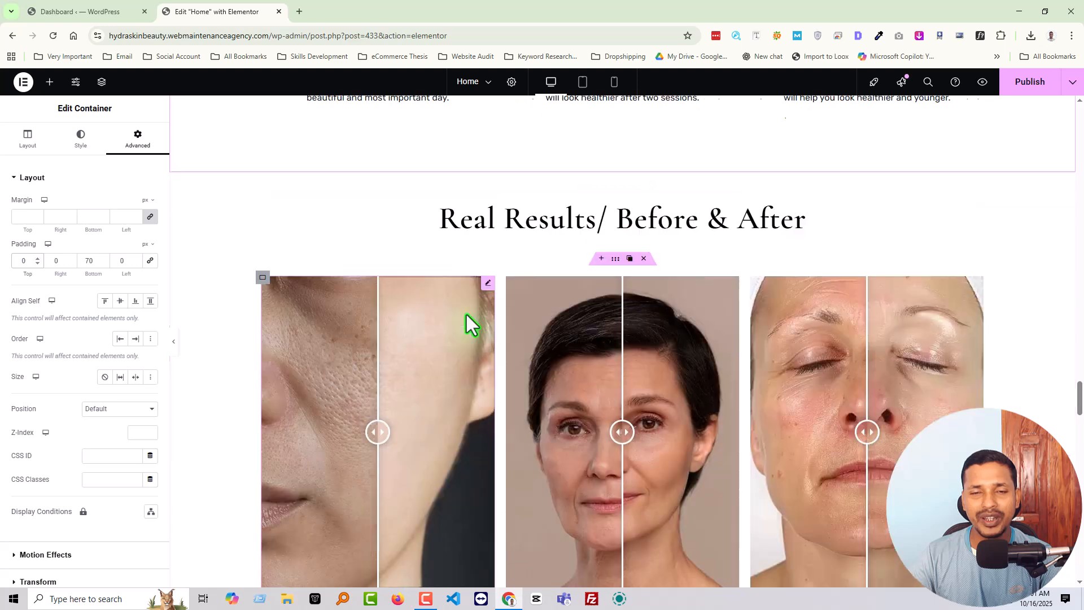
{"action": "scroll", "coordinate": [271, 344], "scroll_direction": "down", "scroll_amount": 10}
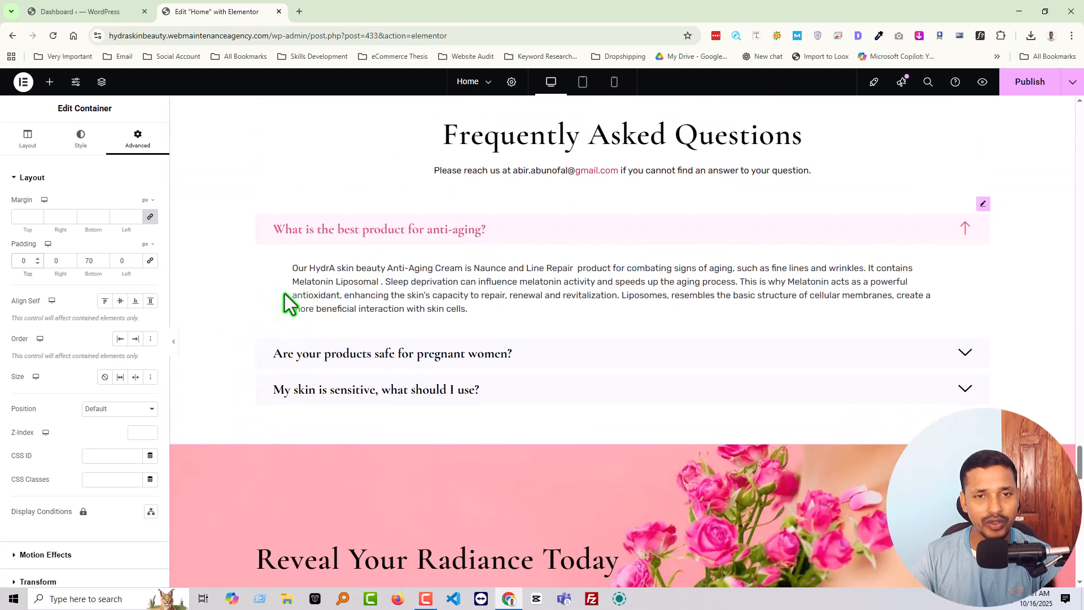
{"action": "scroll", "coordinate": [291, 297], "scroll_direction": "up", "scroll_amount": 2}
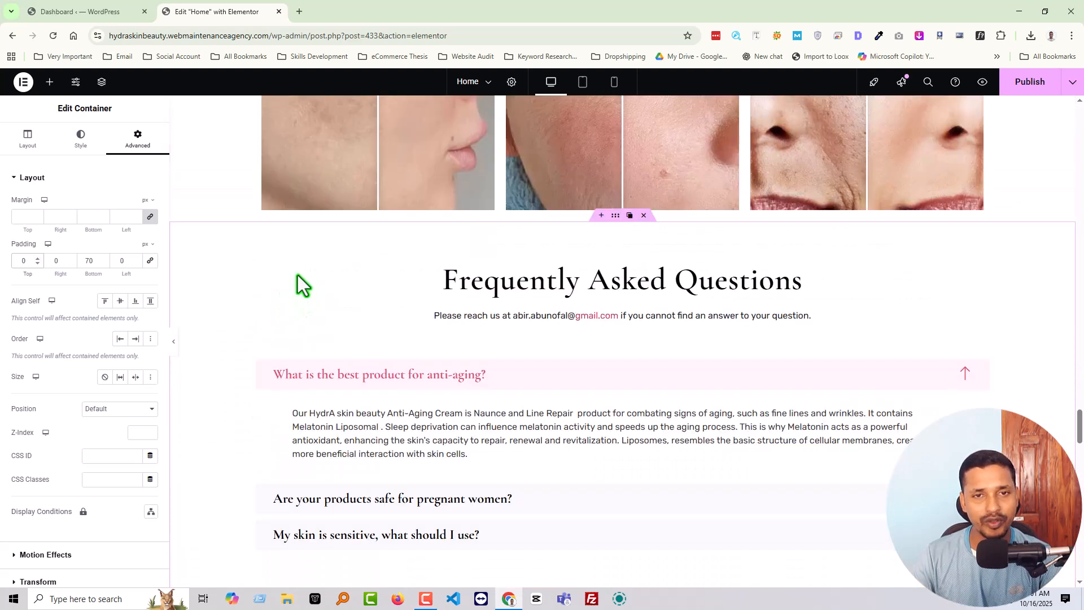
{"action": "scroll", "coordinate": [298, 283], "scroll_direction": "up", "scroll_amount": 5}
{"action": "scroll", "coordinate": [523, 264], "scroll_direction": "up", "scroll_amount": 10}
{"action": "scroll", "coordinate": [523, 268], "scroll_direction": "up", "scroll_amount": 2}
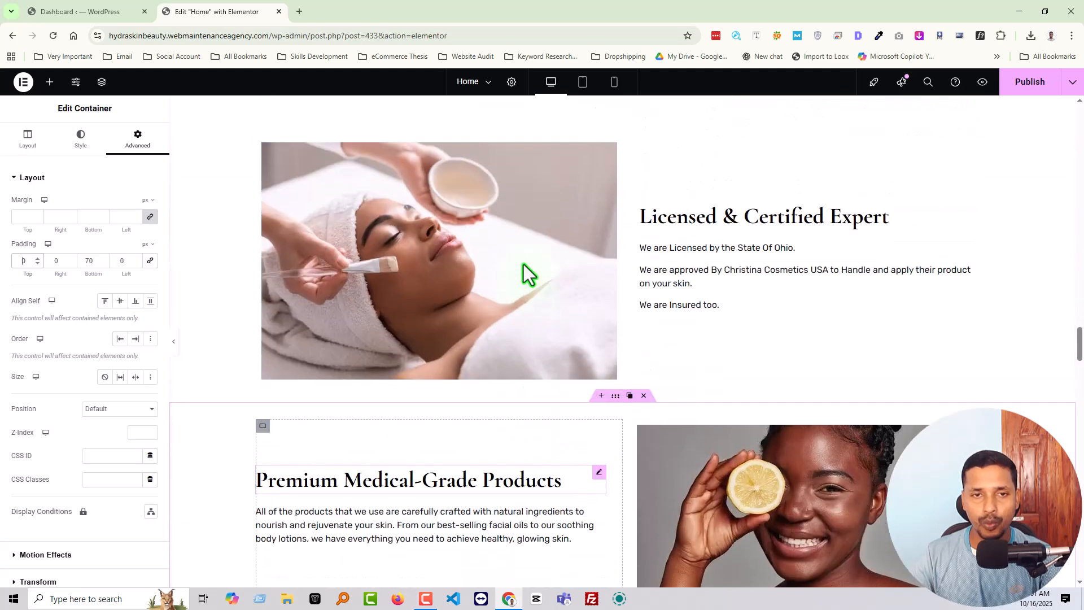
{"action": "scroll", "coordinate": [526, 273], "scroll_direction": "down", "scroll_amount": 10}
{"action": "scroll", "coordinate": [491, 277], "scroll_direction": "down", "scroll_amount": 7}
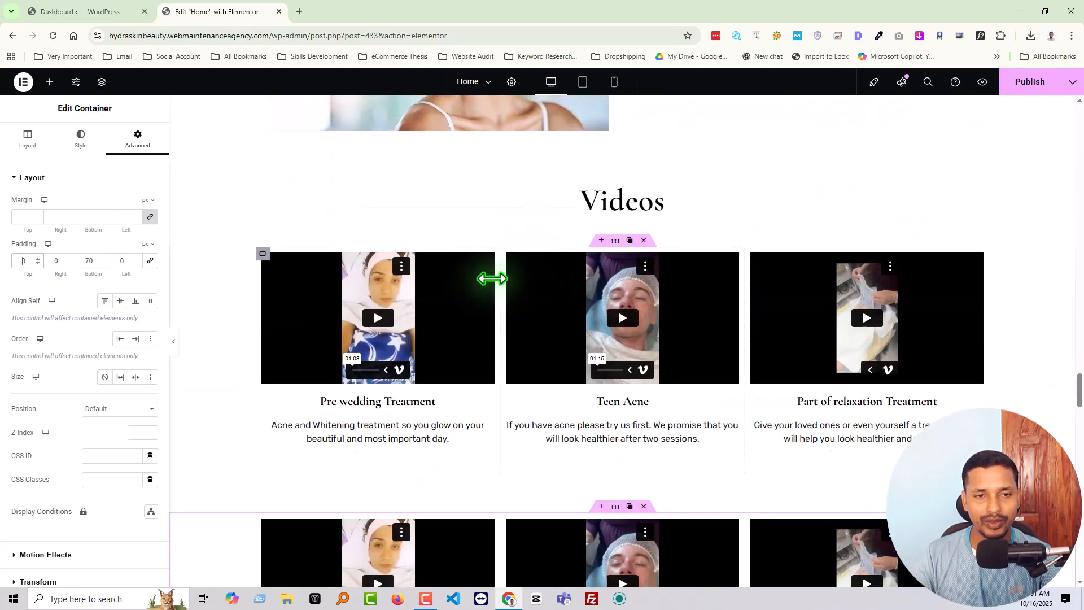
{"action": "scroll", "coordinate": [449, 339], "scroll_direction": "down", "scroll_amount": 5}
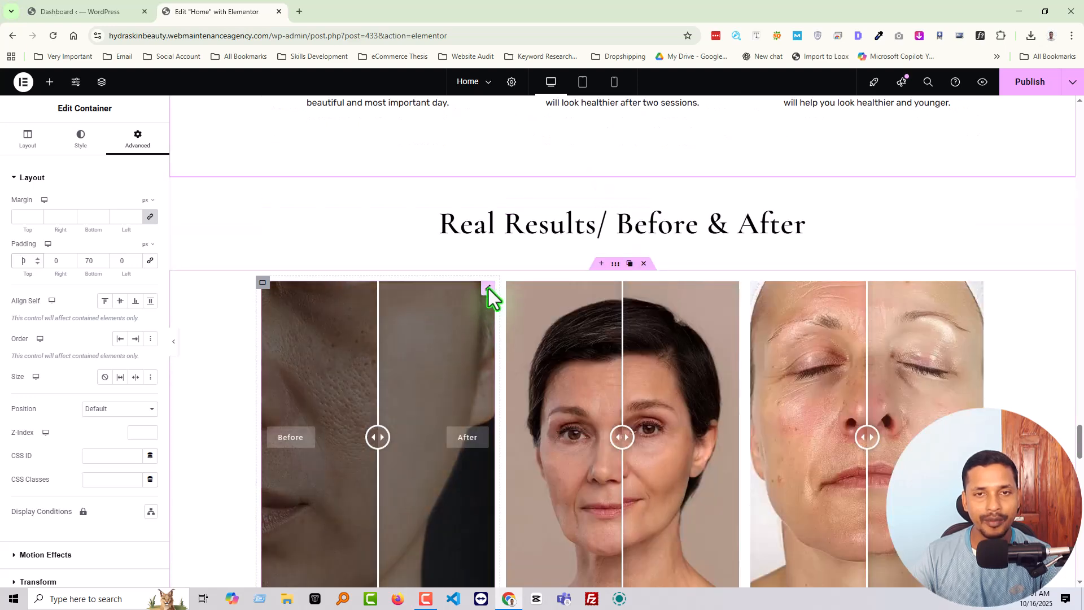
{"action": "scroll", "coordinate": [488, 291], "scroll_direction": "down", "scroll_amount": 3}
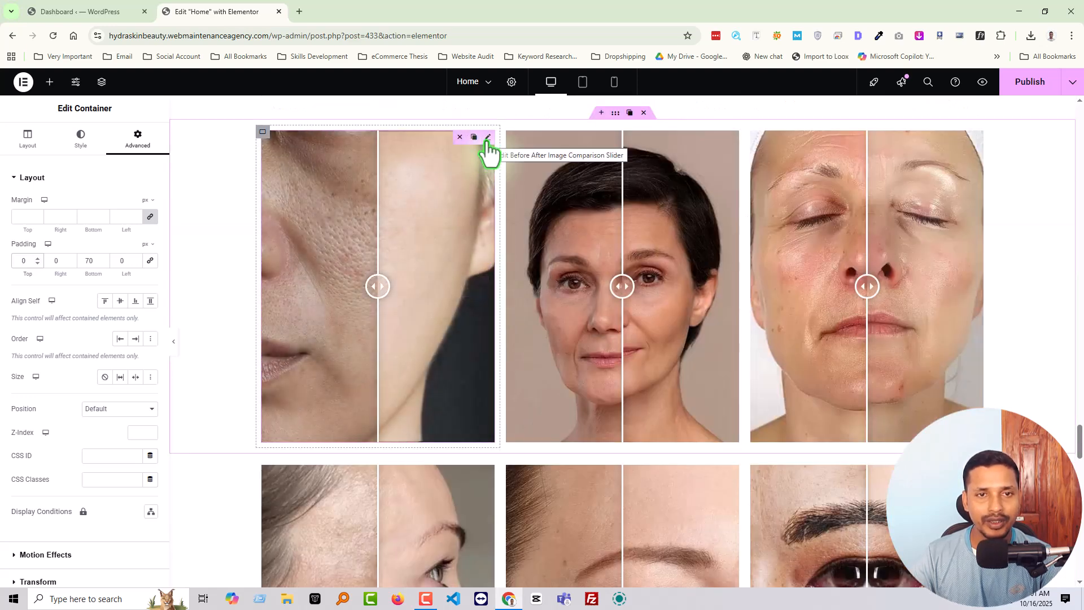
{"action": "left_click", "coordinate": [459, 177]}
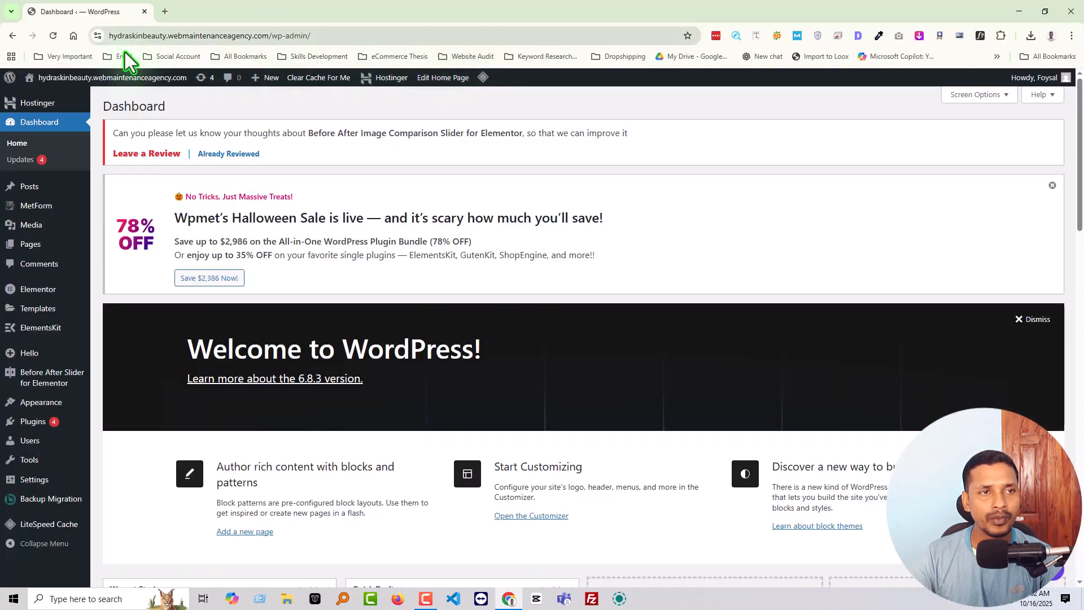
Step: Open the live site in a new browser tab and start editing its Services page with Elementor
{"action": "mouse_move", "coordinate": [104, 79]}
{"action": "middle_click", "coordinate": [55, 97]}
{"action": "left_click", "coordinate": [212, 13]}
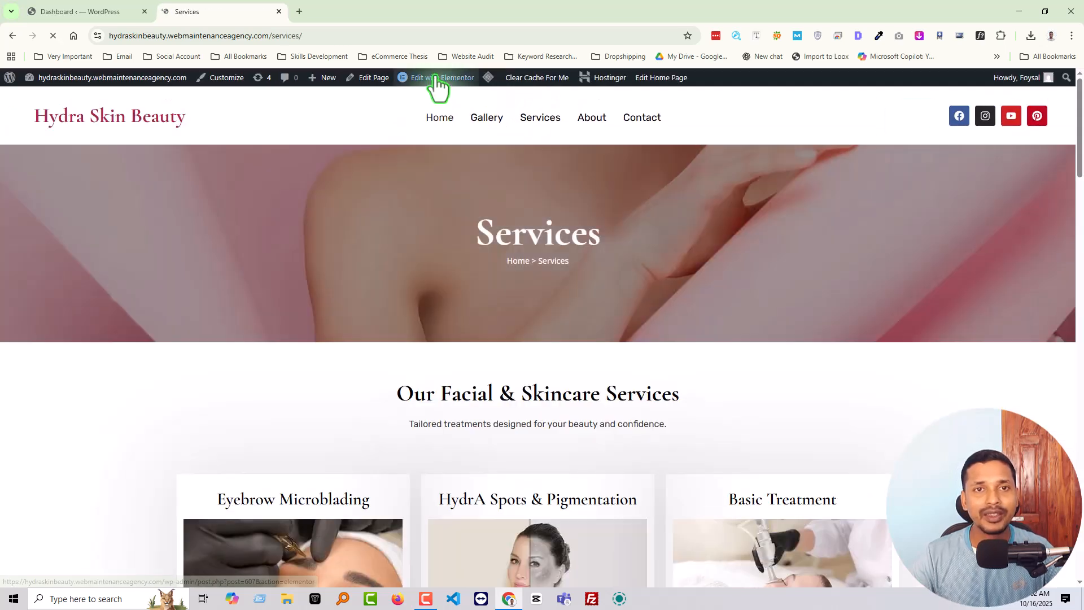
{"action": "mouse_move", "coordinate": [437, 84]}
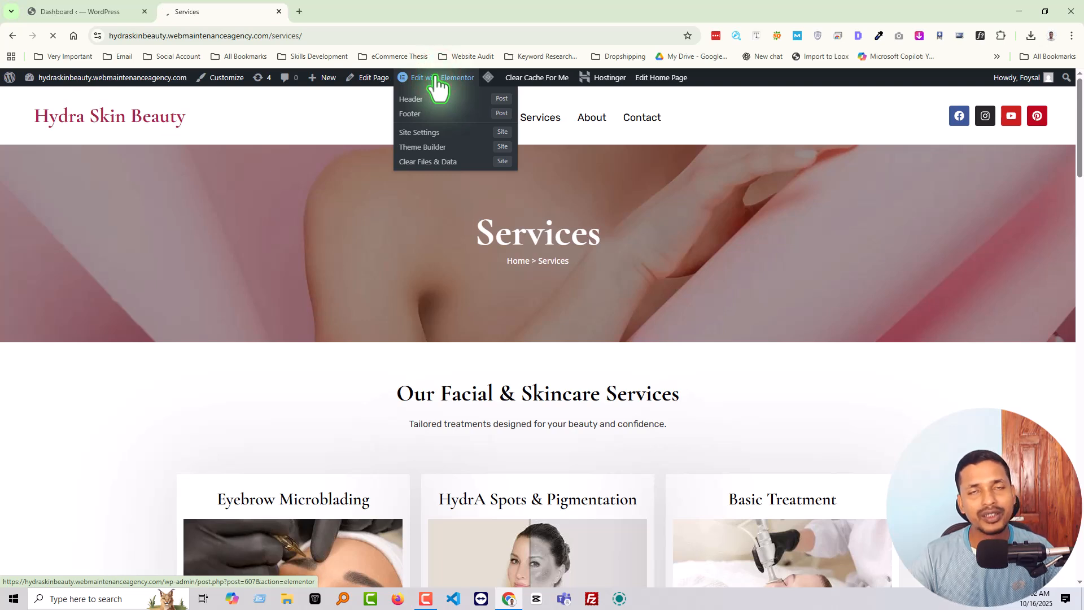
{"action": "left_click", "coordinate": [438, 79]}
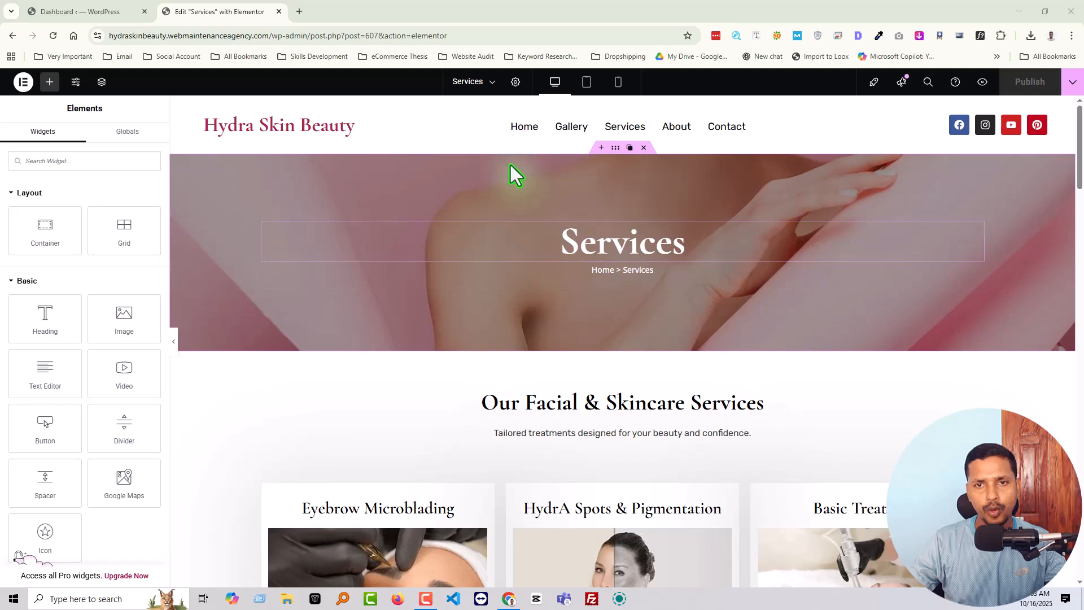
Step: Change the title of the Services page's banner heading to "Our Services"
{"action": "left_click", "coordinate": [623, 255]}
{"action": "left_click", "coordinate": [67, 228]}
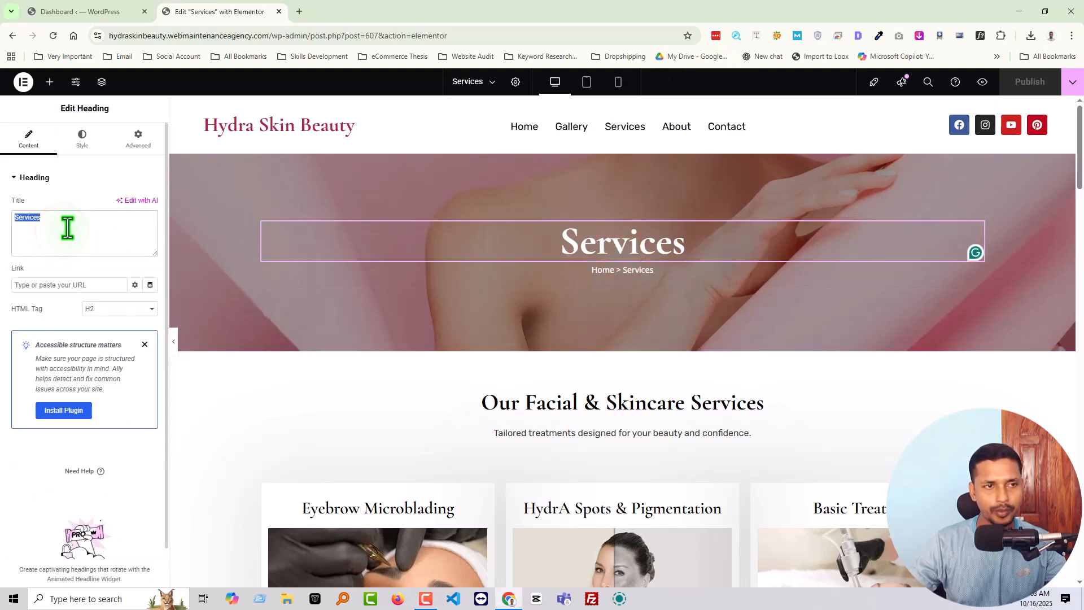
{"action": "key", "text": "BackSpace"}
{"action": "type", "text": "Our"}
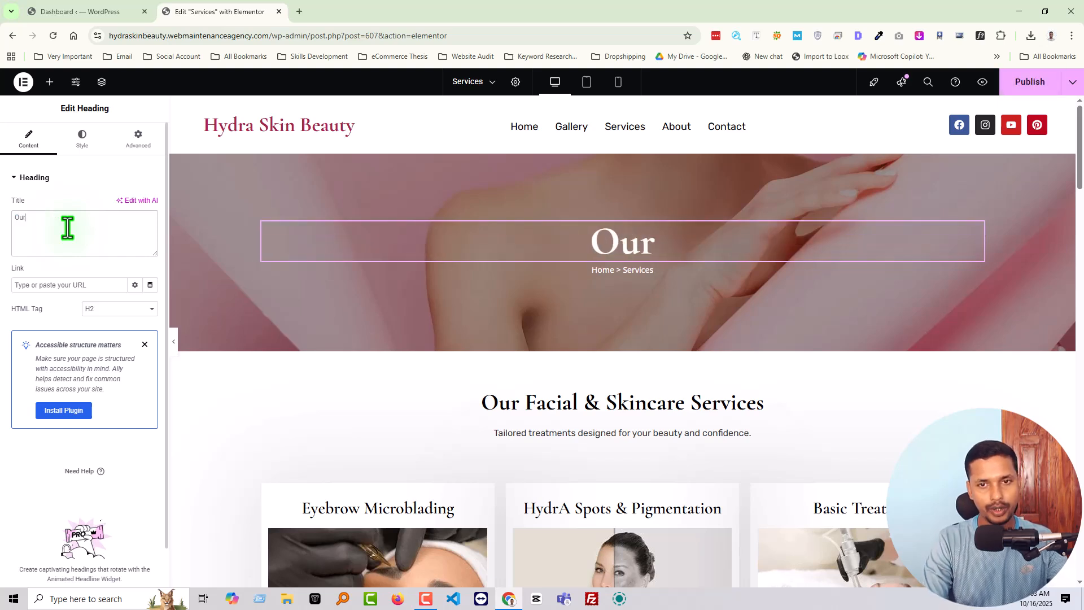
{"action": "type", "text": " Services"}
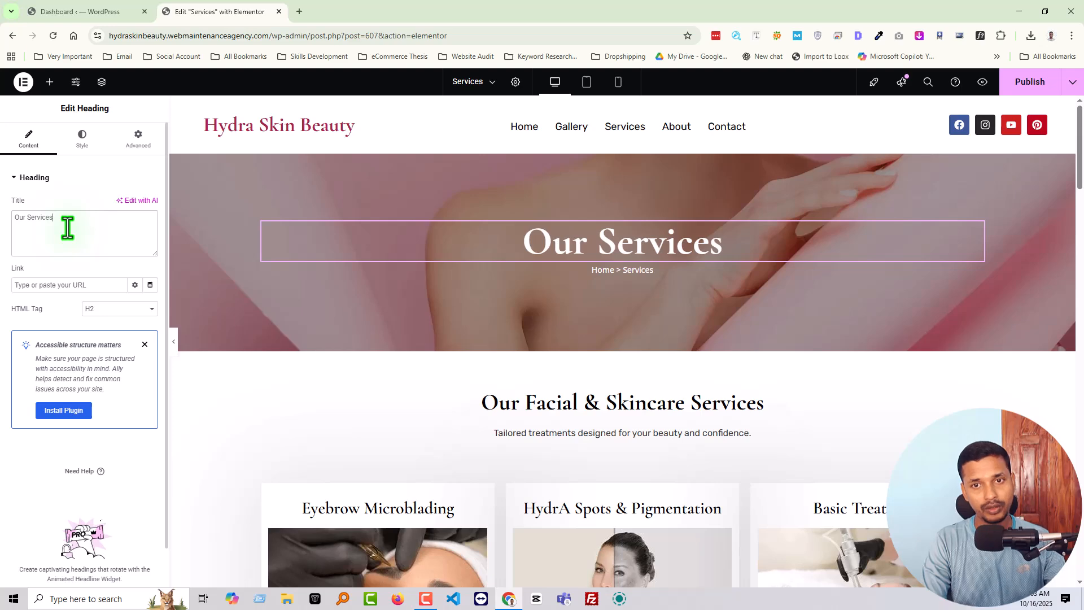
Step: Set the banner heading's title back to "Services"
{"action": "key", "text": "ctrl+a"}
{"action": "key", "text": "BackSpace"}
{"action": "type", "text": "Services"}
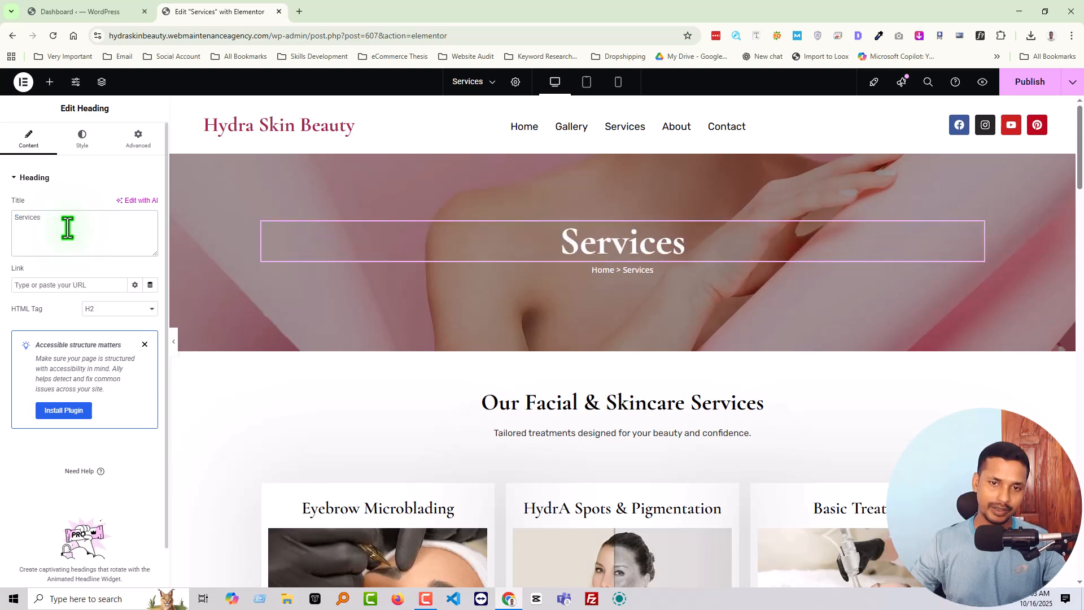
Step: Set the text color of the "Our Facial & Skincare Services" heading to red (#DA0202)
{"action": "scroll", "coordinate": [465, 337], "scroll_direction": "down", "scroll_amount": 3}
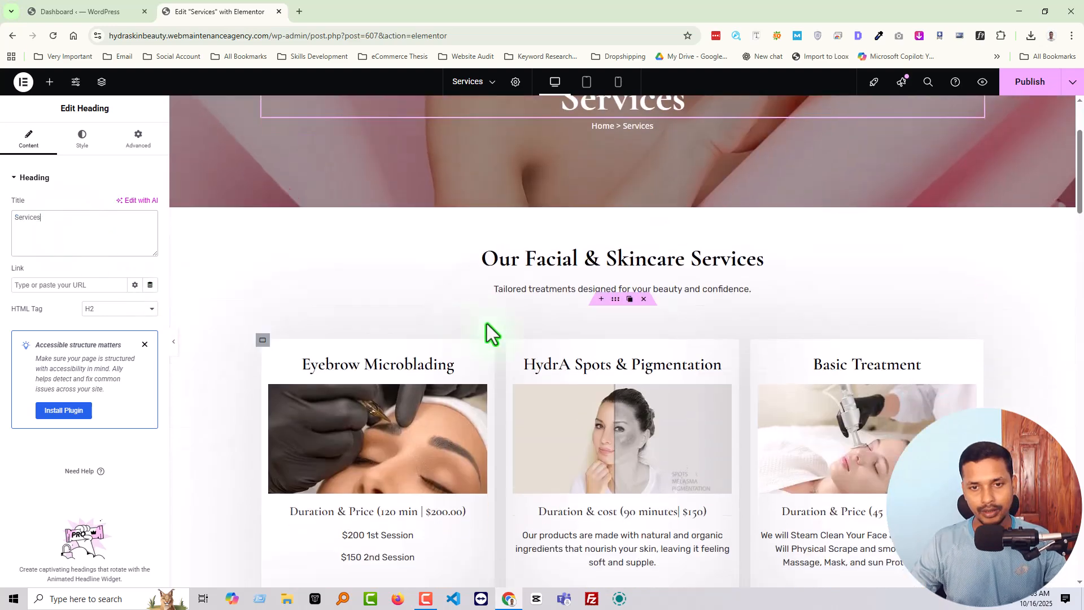
{"action": "left_click", "coordinate": [592, 251]}
{"action": "left_click", "coordinate": [79, 141]}
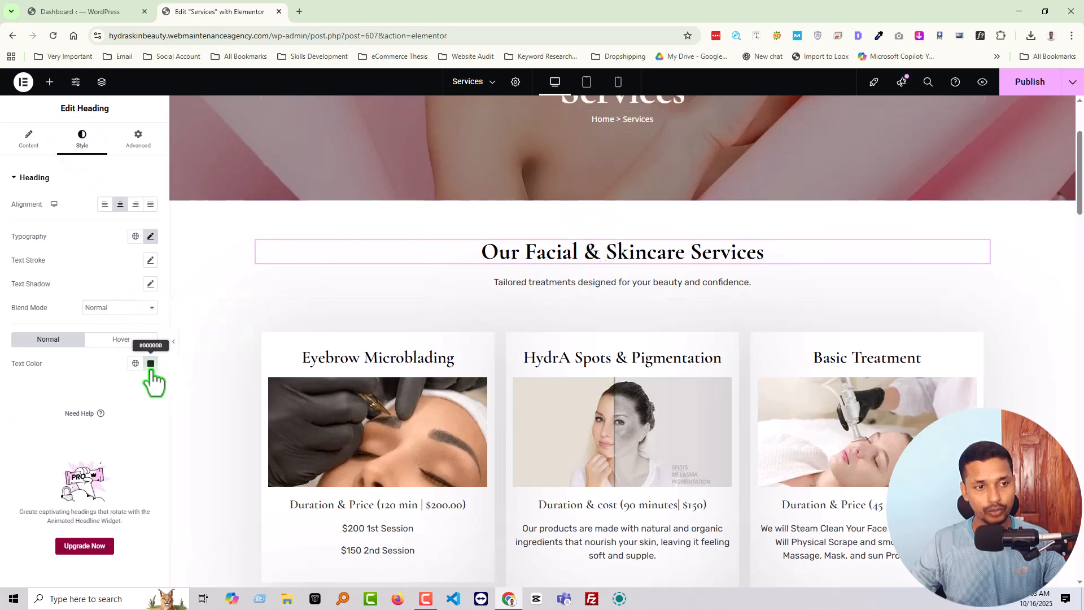
{"action": "left_click", "coordinate": [151, 363]}
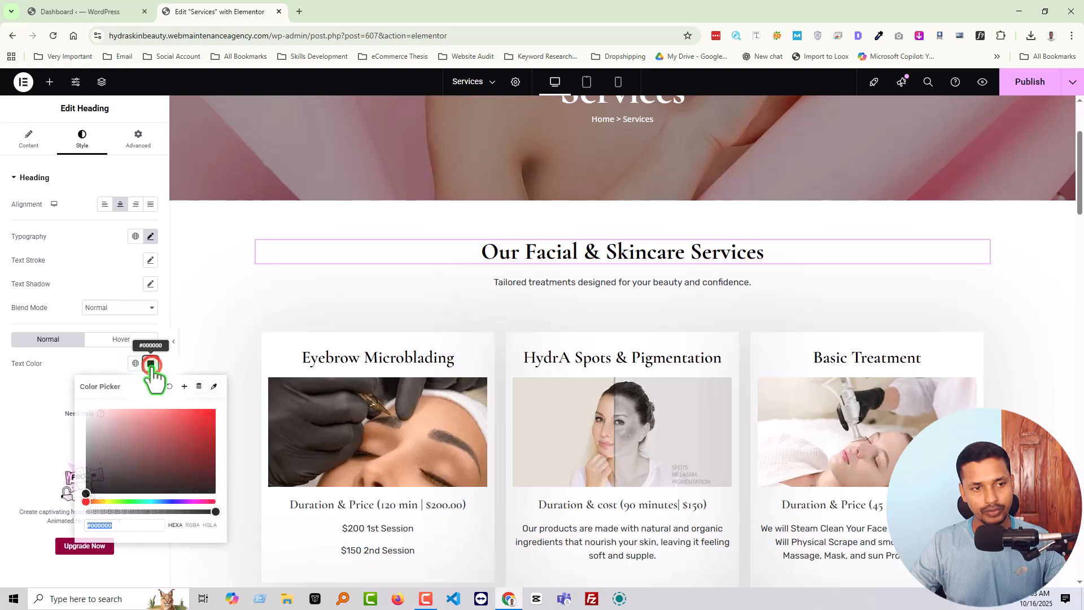
{"action": "left_click", "coordinate": [191, 426]}
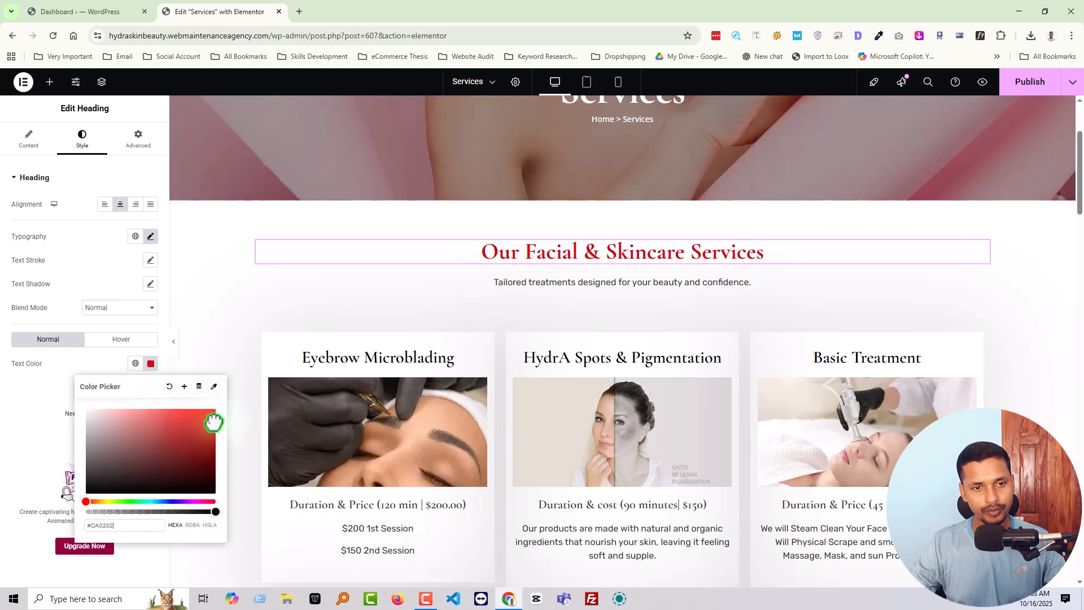
{"action": "left_click", "coordinate": [241, 329]}
Step: Open the heading, image and session-price text of the Eyebrow Microblading service card in turn for editing
{"action": "scroll", "coordinate": [480, 277], "scroll_direction": "down", "scroll_amount": 1}
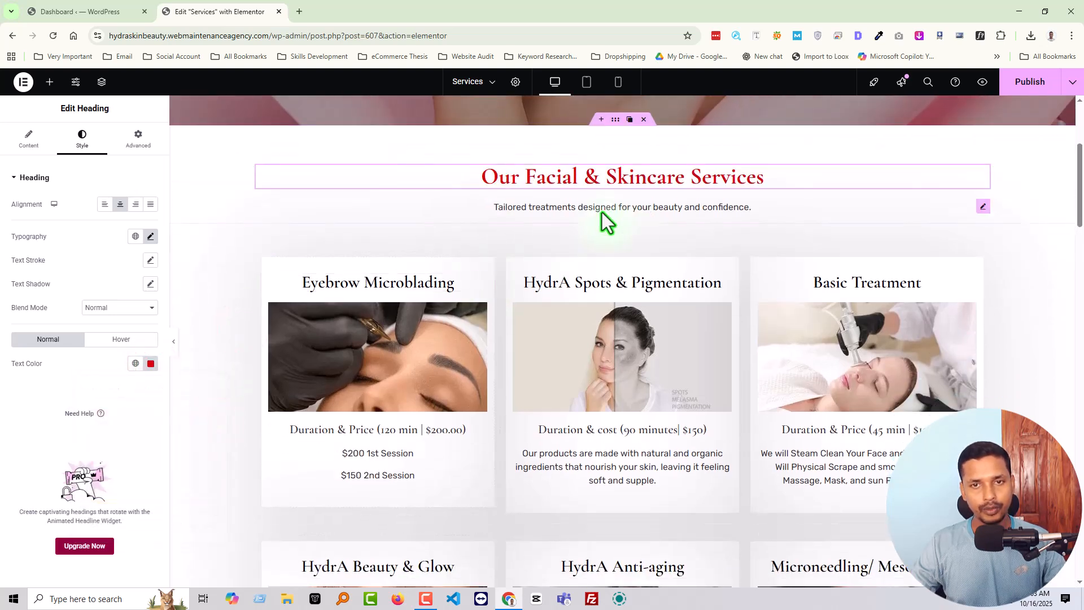
{"action": "left_click", "coordinate": [388, 287]}
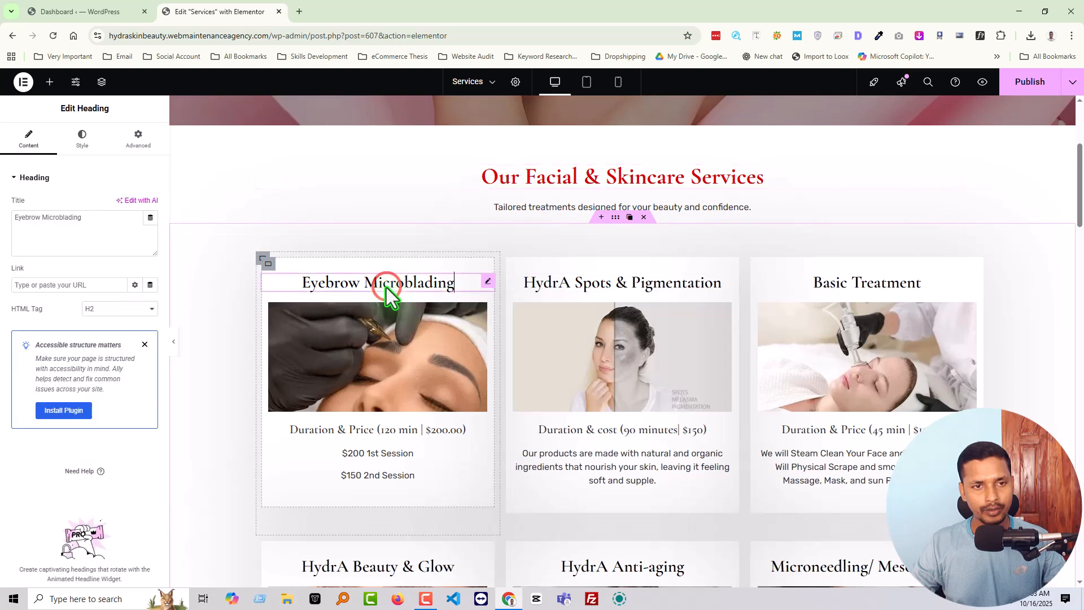
{"action": "left_click", "coordinate": [396, 351]}
{"action": "left_click", "coordinate": [400, 453]}
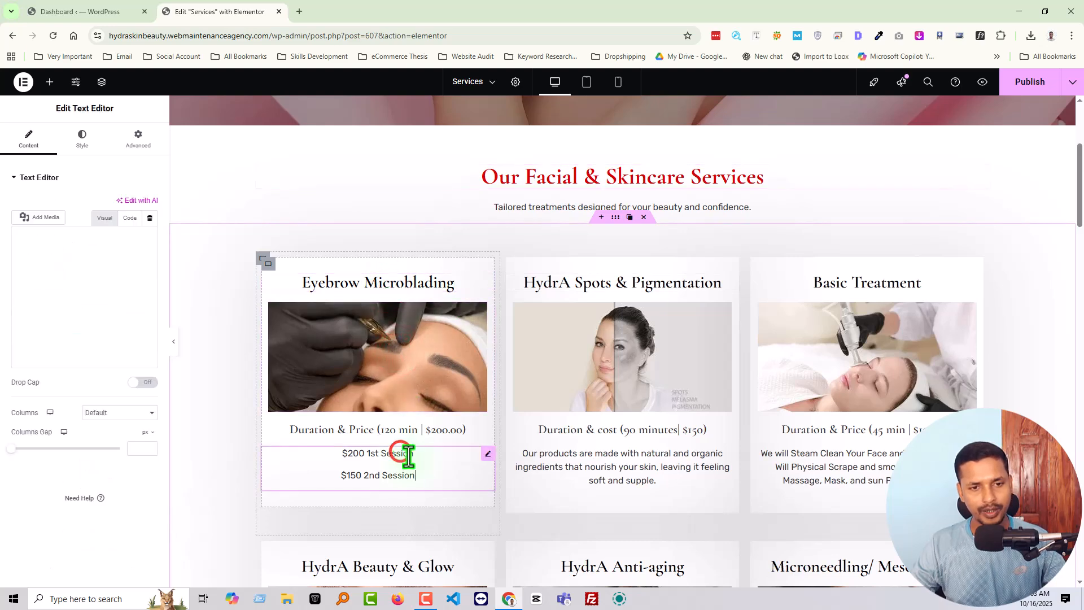
Step: Open the settings of the large video below the service cards, pause its playback and select its link
{"action": "scroll", "coordinate": [469, 451], "scroll_direction": "down", "scroll_amount": 3}
{"action": "scroll", "coordinate": [510, 449], "scroll_direction": "down", "scroll_amount": 6}
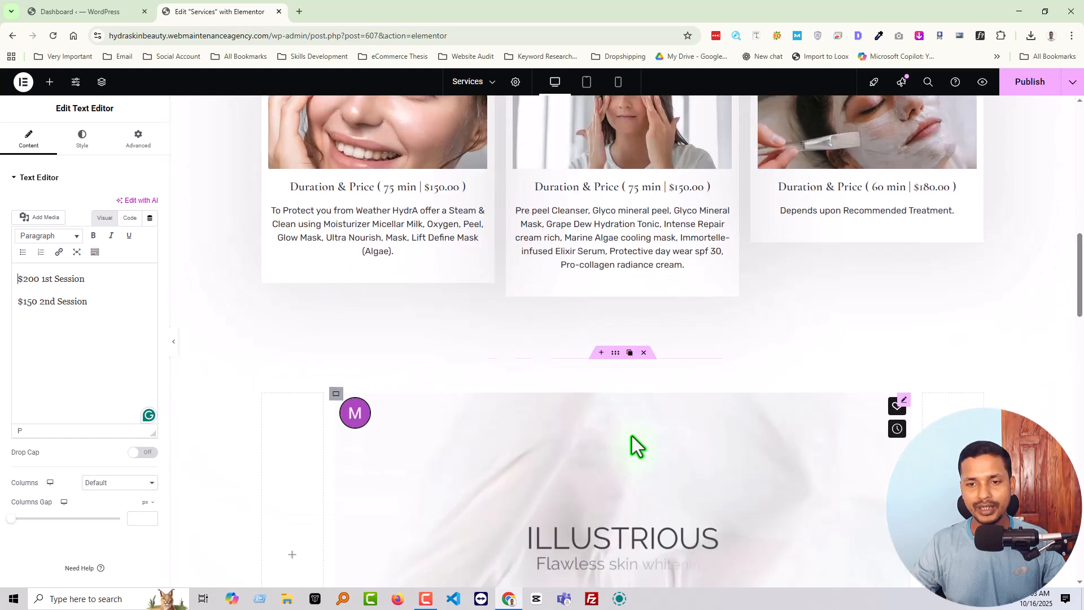
{"action": "left_click", "coordinate": [669, 321]}
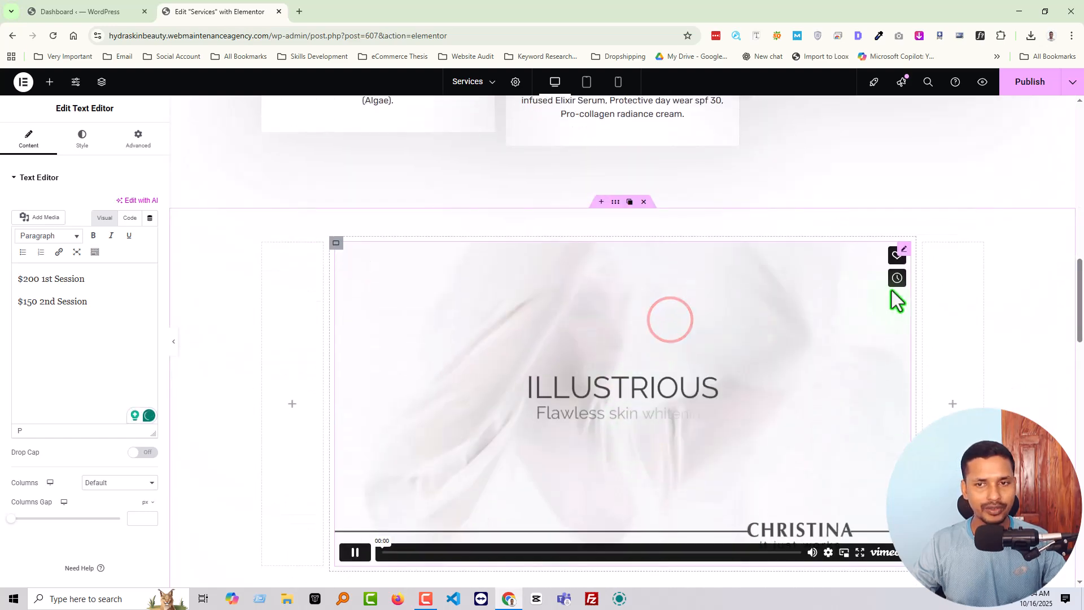
{"action": "left_click", "coordinate": [902, 251]}
{"action": "left_click", "coordinate": [486, 393]}
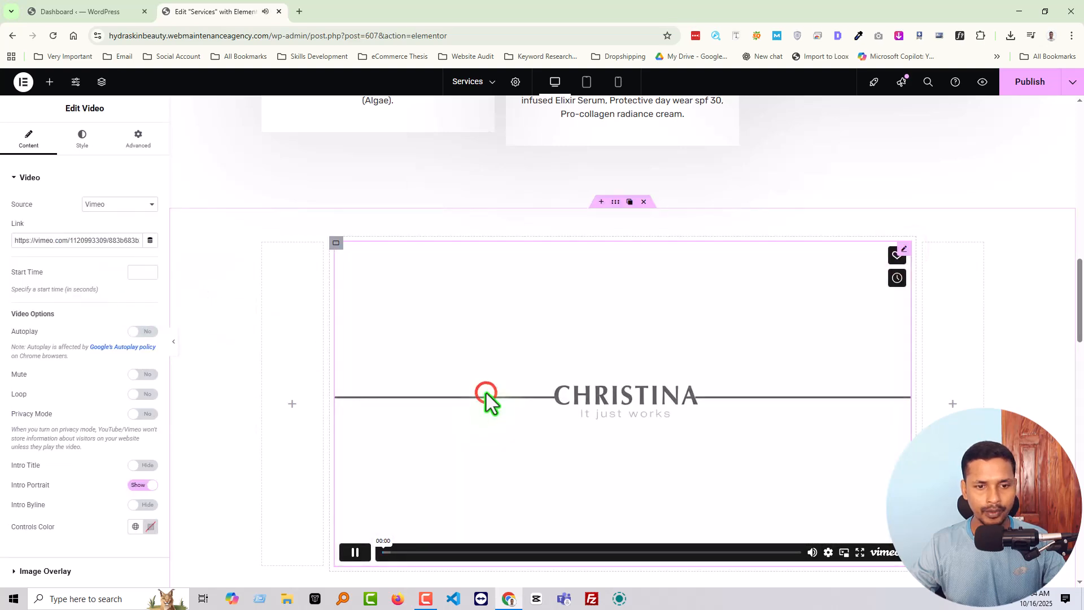
{"action": "triple_click", "coordinate": [59, 241]}
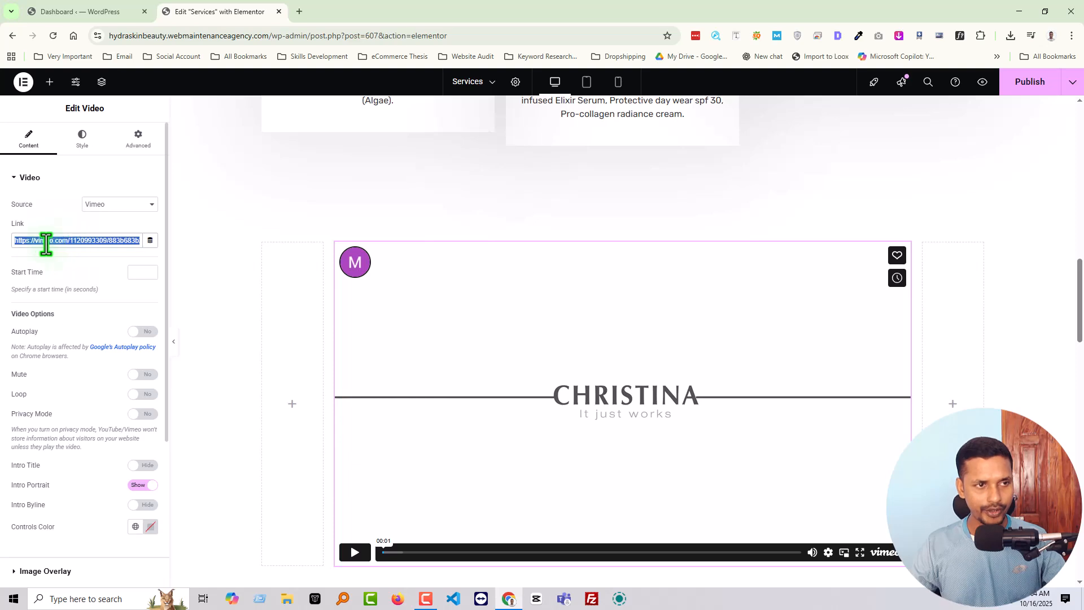
Step: Try YouTube as the large video's source, and set the source back to Vimeo
{"action": "left_click", "coordinate": [99, 206]}
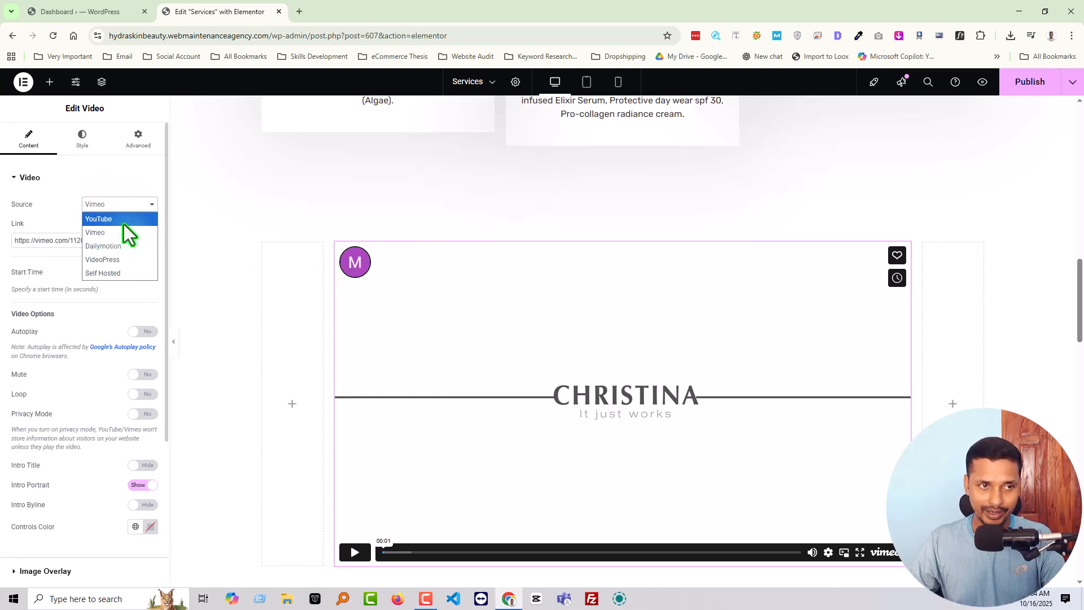
{"action": "left_click", "coordinate": [124, 223]}
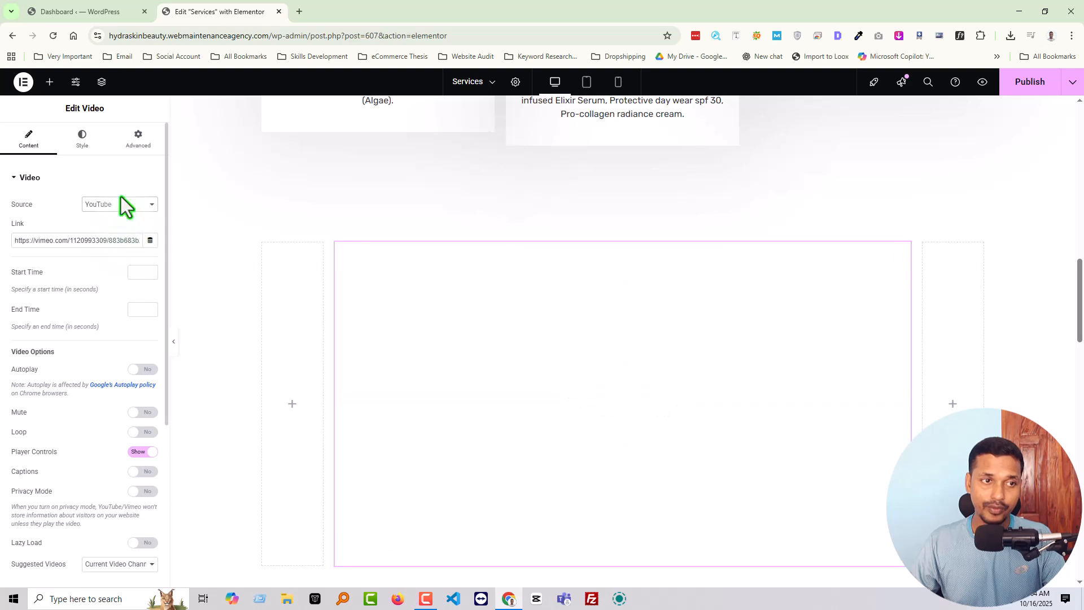
{"action": "left_click", "coordinate": [115, 209]}
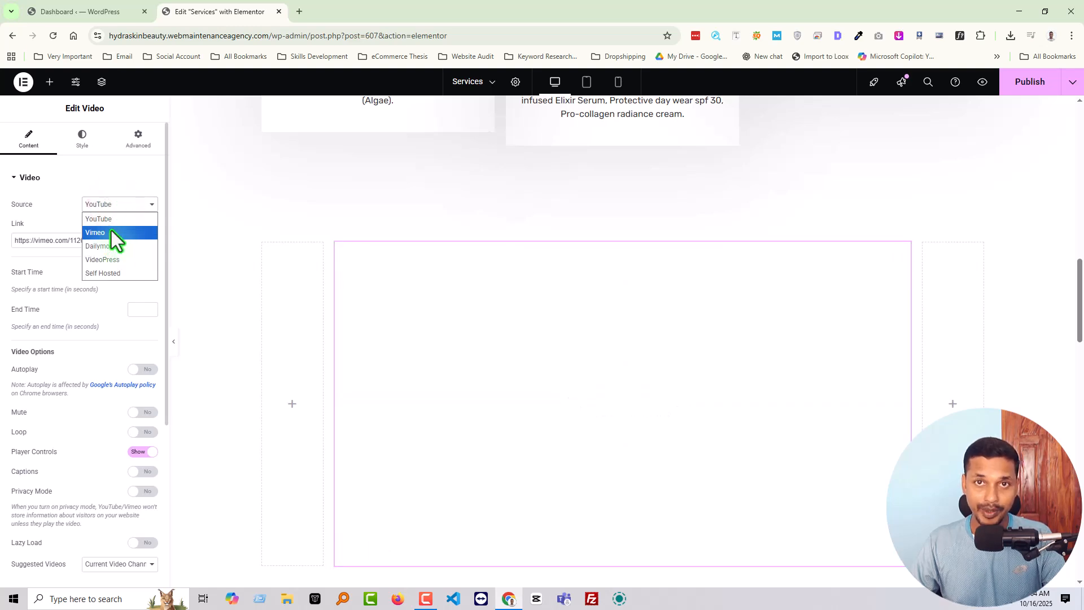
{"action": "left_click", "coordinate": [110, 232]}
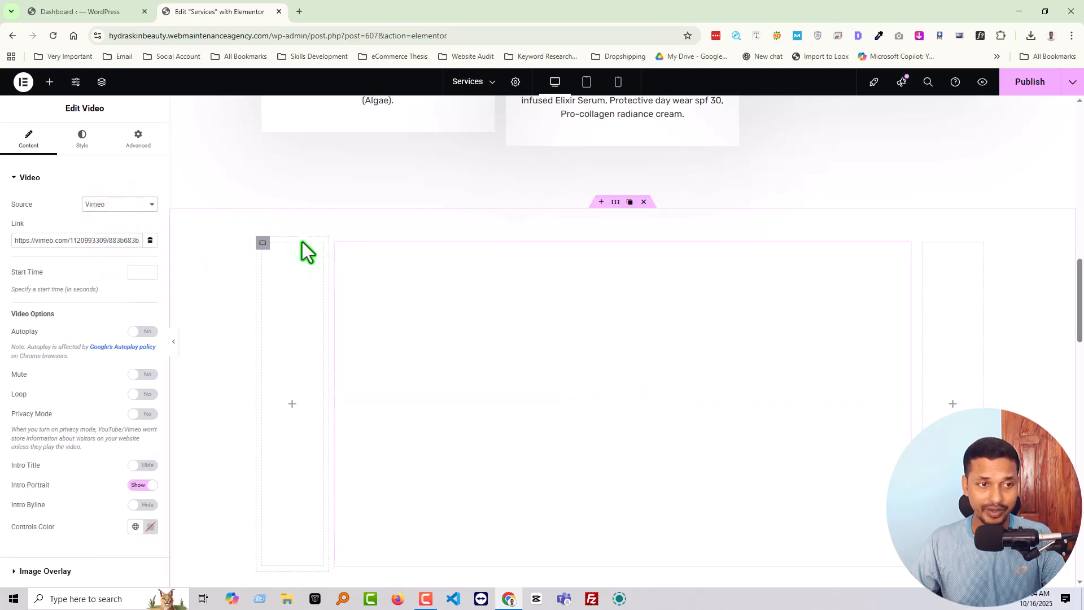
Step: Open the Frequently Asked Questions accordion for editing and expand its first item to inspect the title and description fields
{"action": "scroll", "coordinate": [375, 257], "scroll_direction": "down", "scroll_amount": 8}
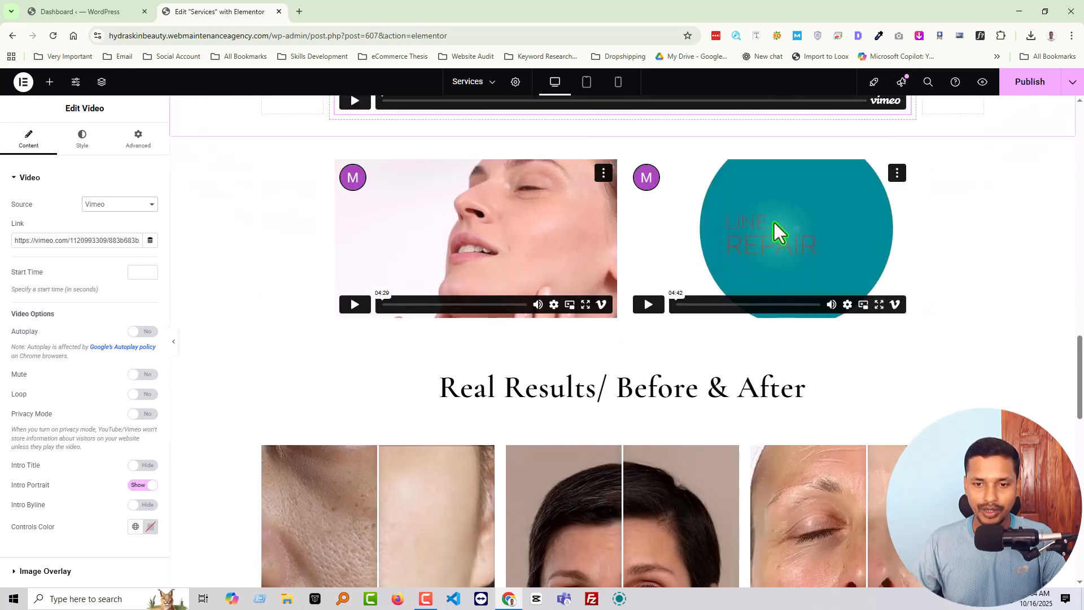
{"action": "scroll", "coordinate": [773, 223], "scroll_direction": "down", "scroll_amount": 1}
{"action": "scroll", "coordinate": [575, 317], "scroll_direction": "down", "scroll_amount": 4}
{"action": "scroll", "coordinate": [730, 307], "scroll_direction": "down", "scroll_amount": 4}
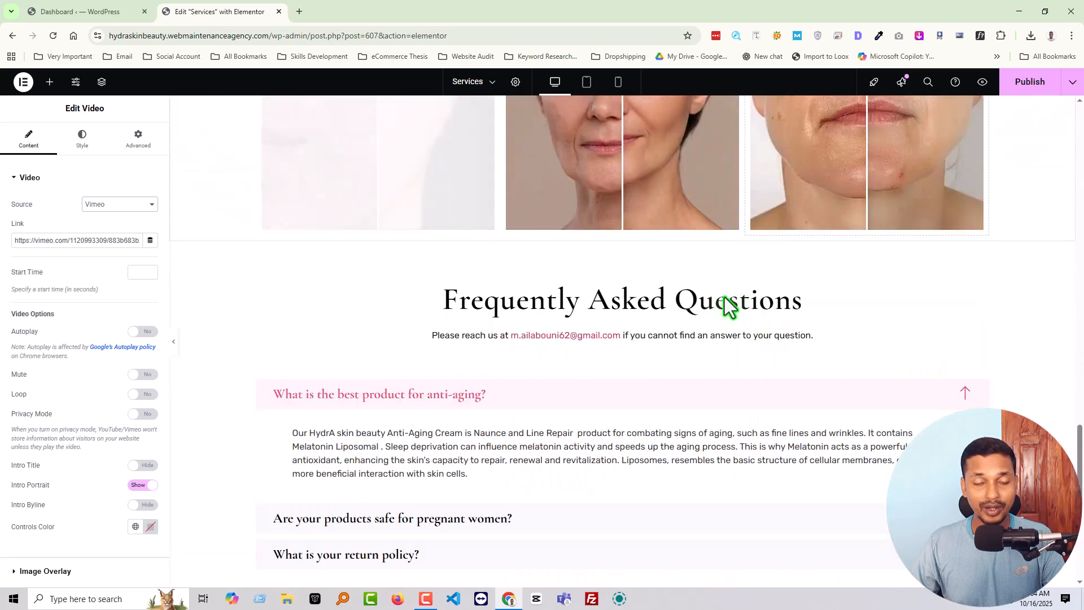
{"action": "scroll", "coordinate": [587, 311], "scroll_direction": "down", "scroll_amount": 4}
{"action": "scroll", "coordinate": [527, 285], "scroll_direction": "up", "scroll_amount": 3}
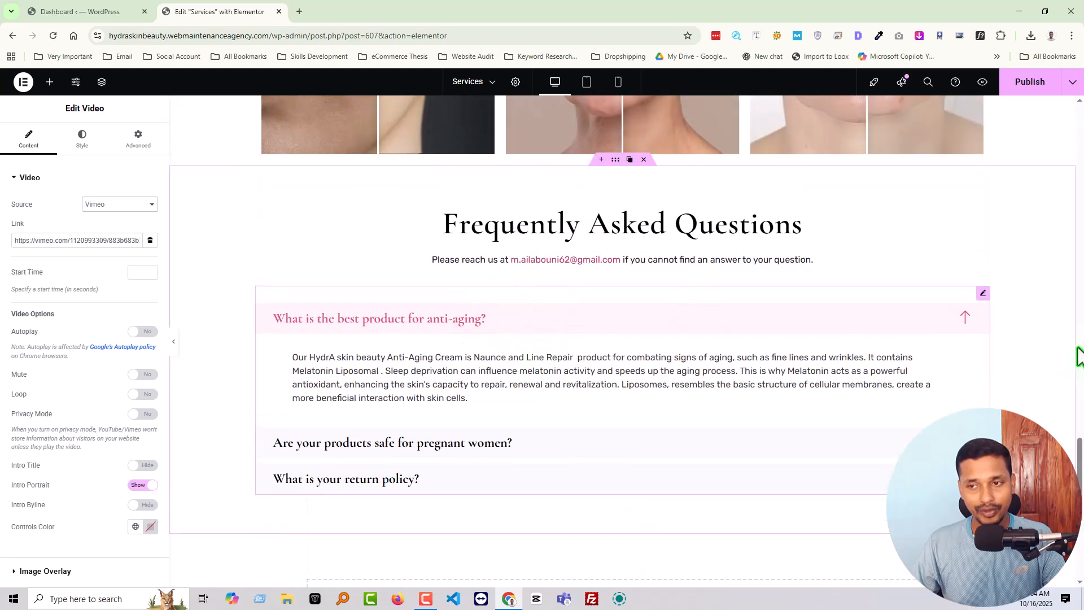
{"action": "left_click", "coordinate": [982, 293]}
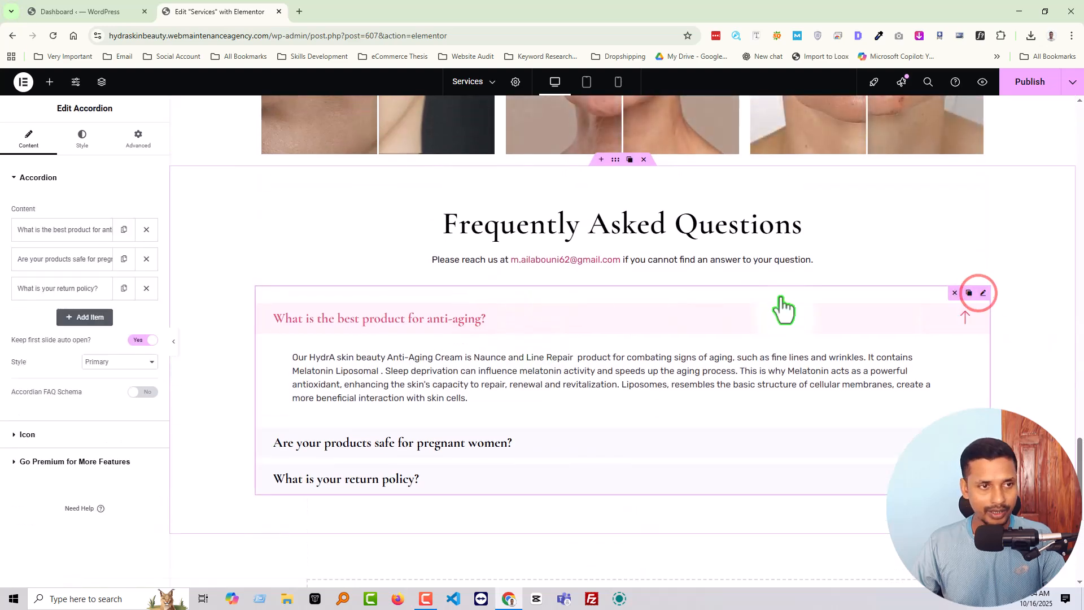
{"action": "left_click", "coordinate": [66, 225]}
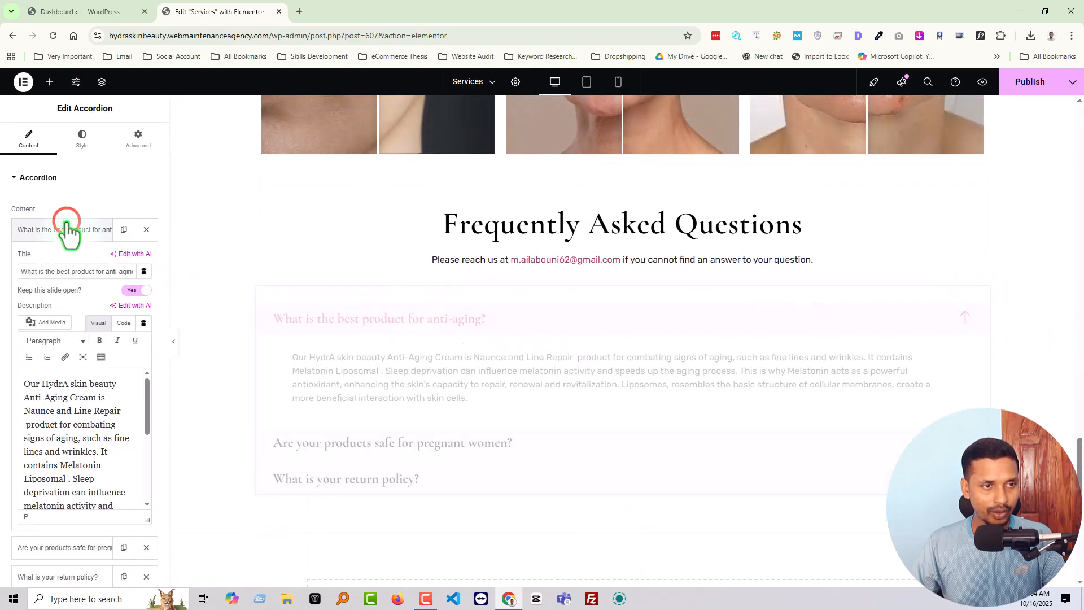
{"action": "left_click", "coordinate": [32, 269]}
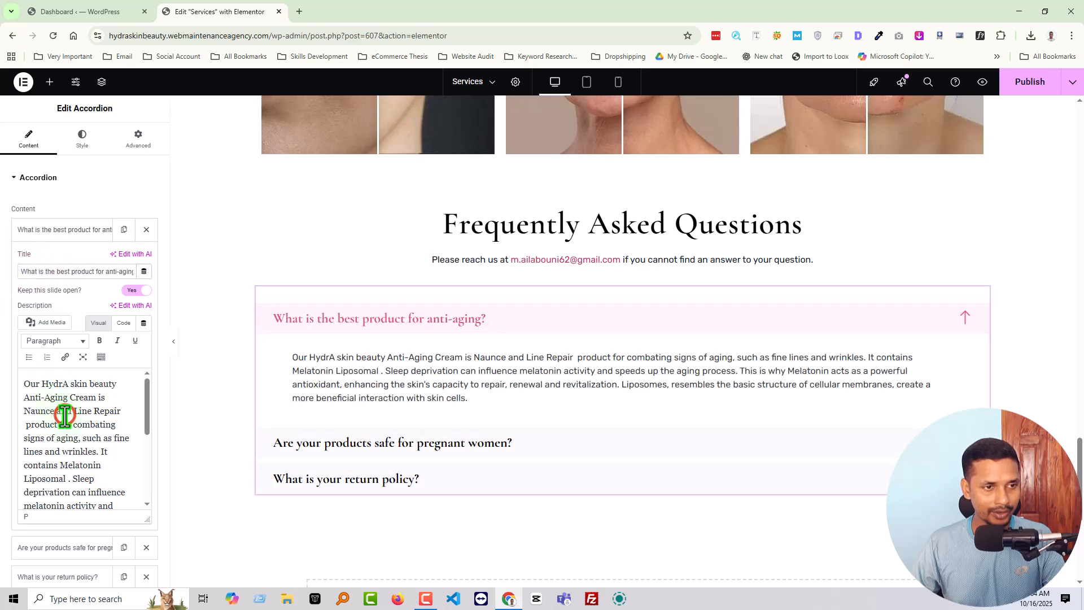
{"action": "left_click", "coordinate": [88, 272]}
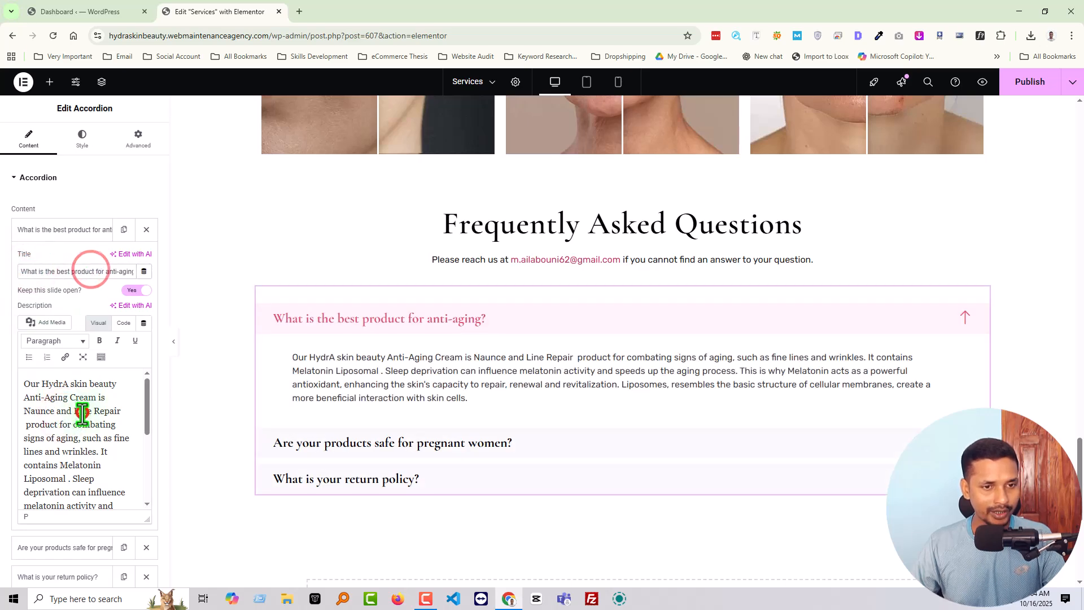
Step: Leave the Services page editor without saving and load the live site's home page at hydraskinbeauty.webmaintenanceagency.com
{"action": "scroll", "coordinate": [405, 401], "scroll_direction": "down", "scroll_amount": 5}
{"action": "scroll", "coordinate": [429, 384], "scroll_direction": "up", "scroll_amount": 15}
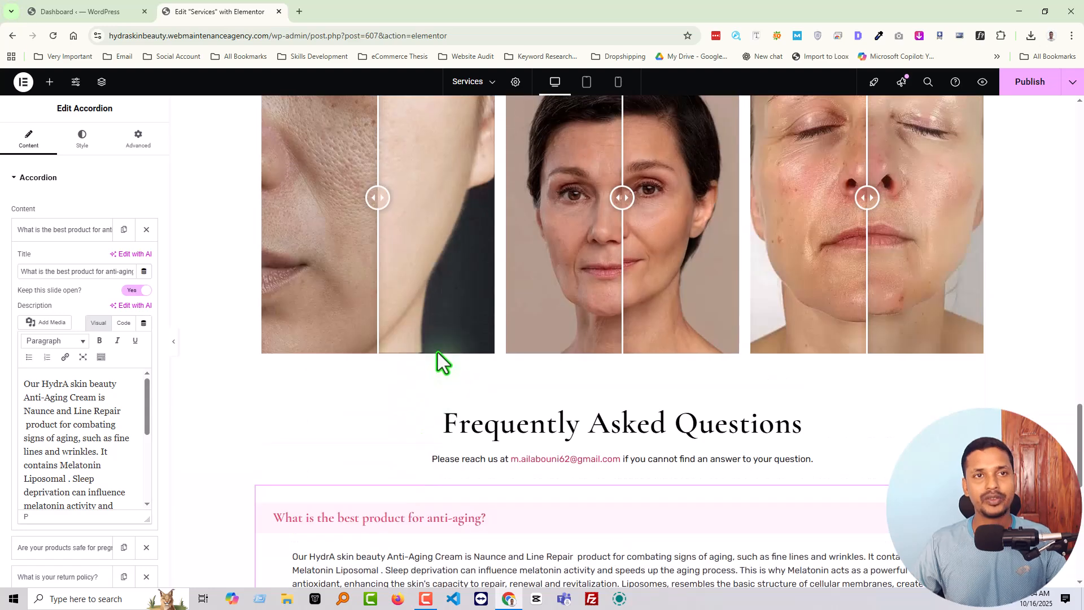
{"action": "left_click_drag", "start_coordinate": [270, 37], "coordinate": [651, 88]}
{"action": "key", "text": "BackSpace"}
{"action": "key", "text": "Return"}
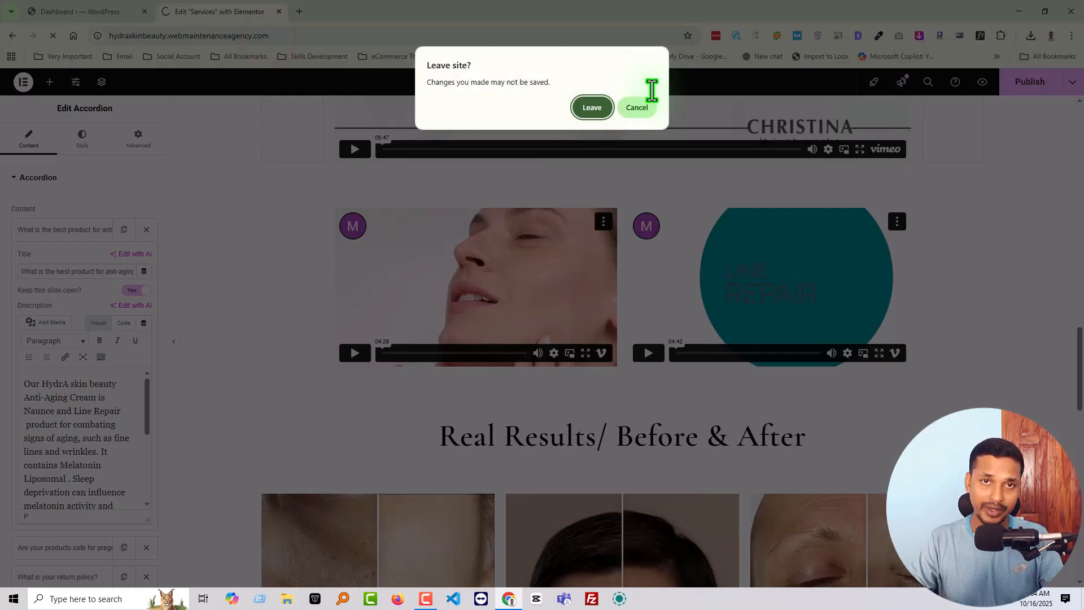
{"action": "key", "text": "Return"}
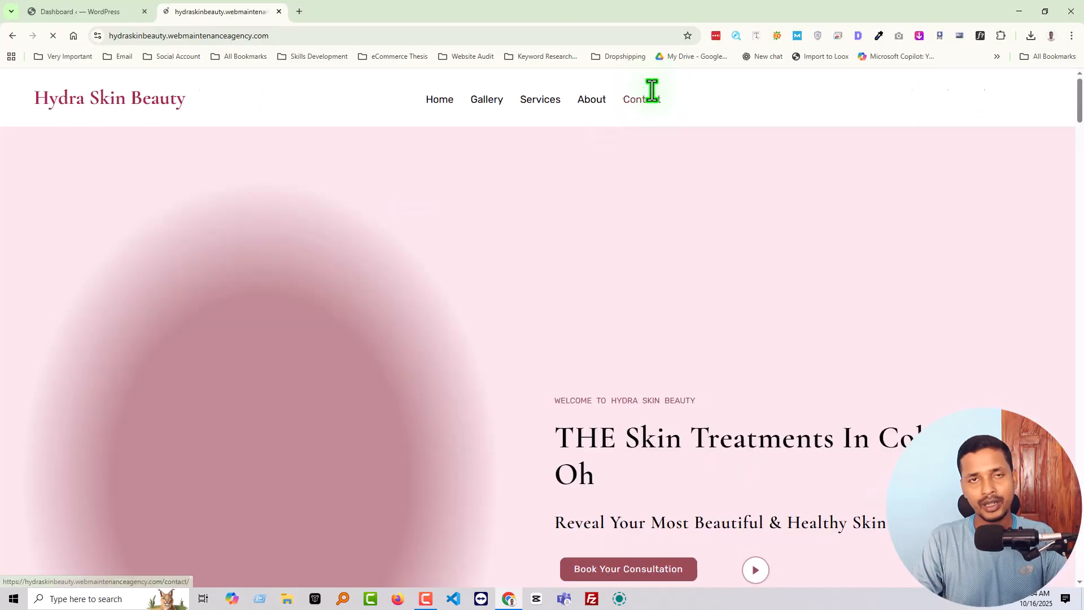